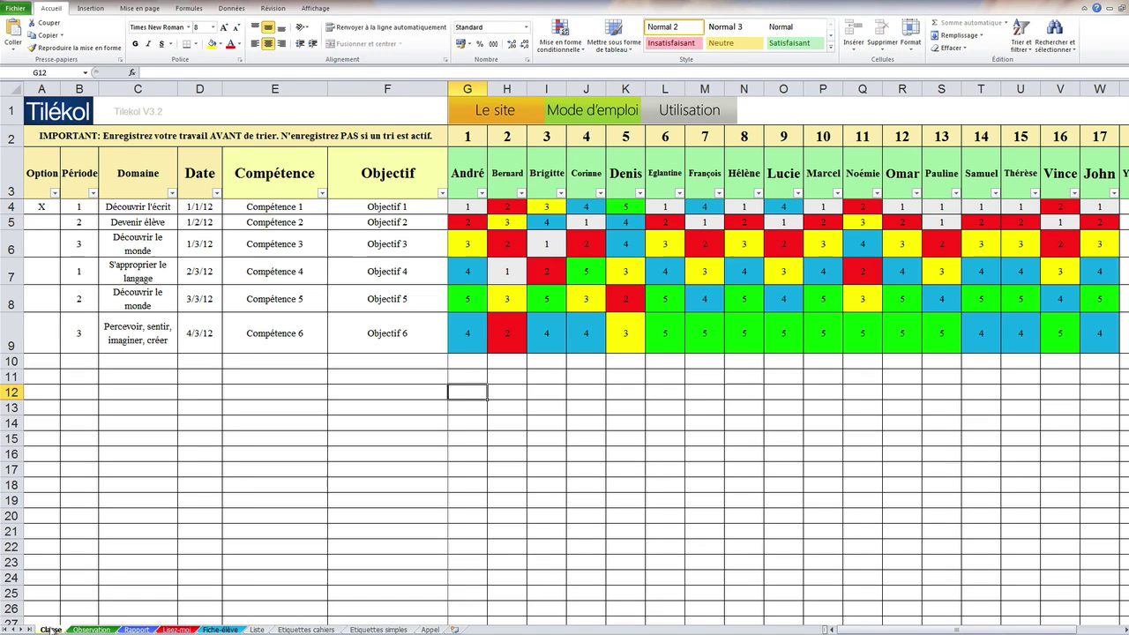
# View the Observation and Rapport sheets, and return to the Classe sheet.
pyautogui.click(92, 629)
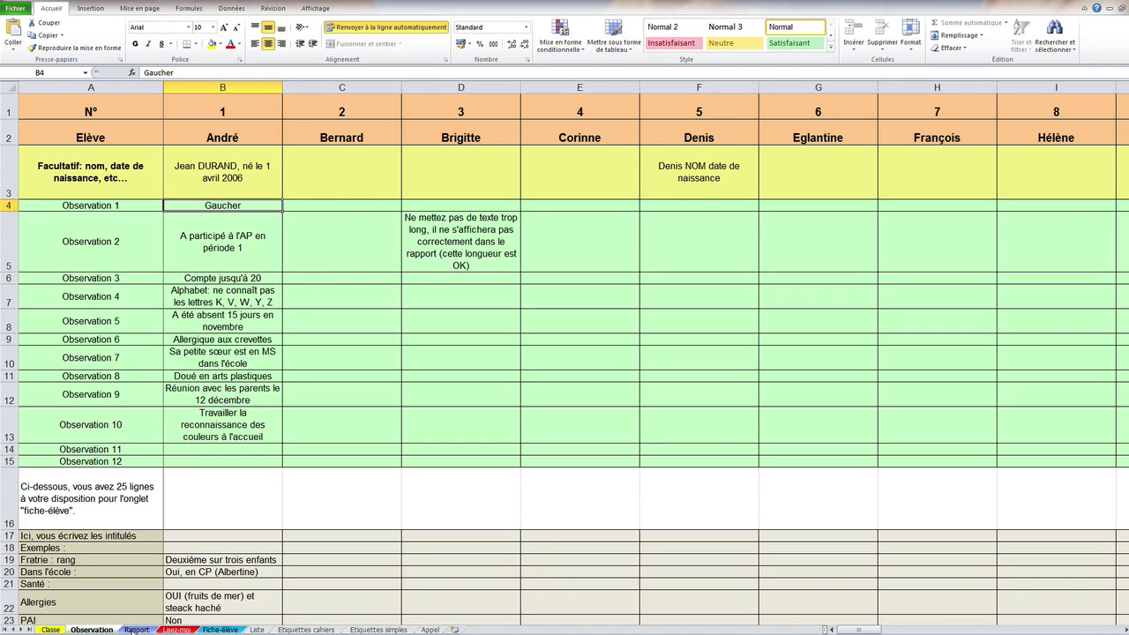
pyautogui.click(137, 630)
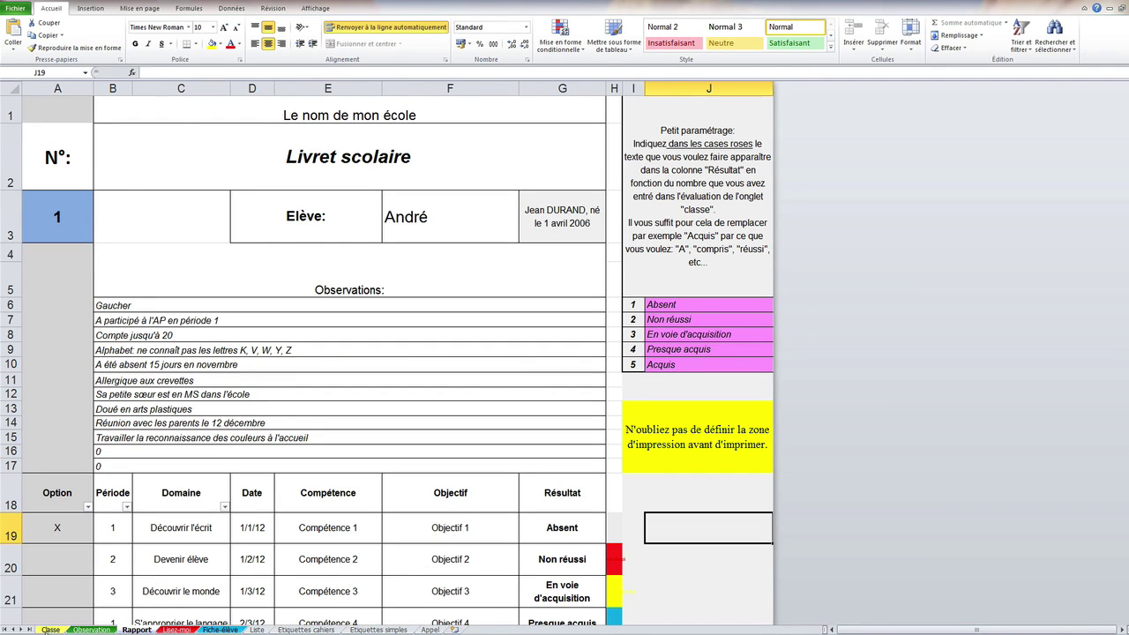
pyautogui.click(50, 630)
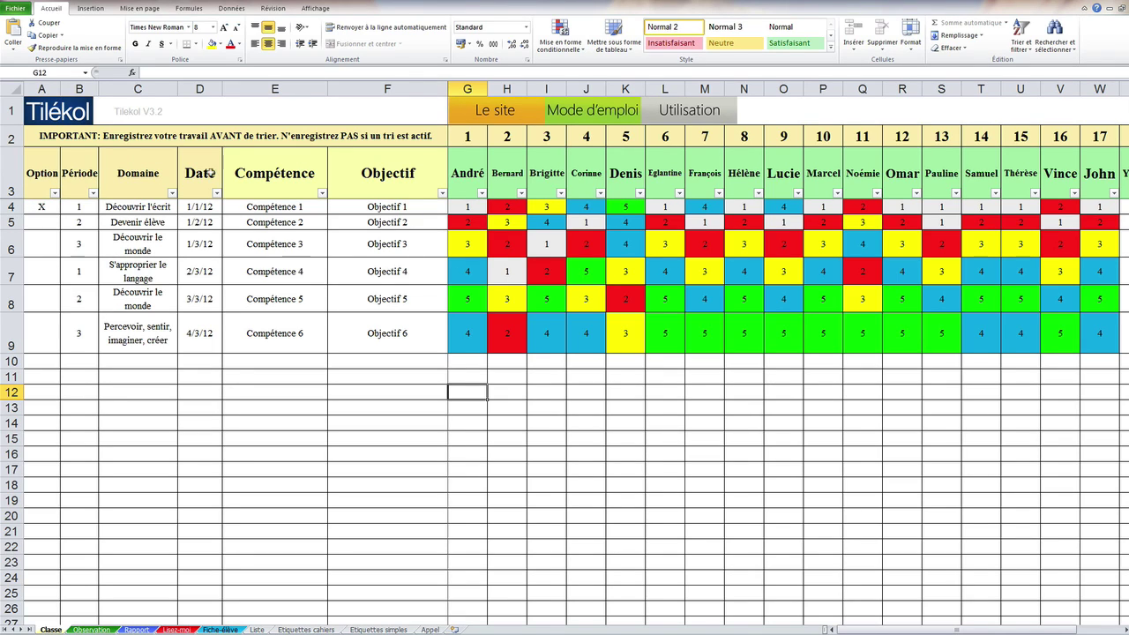
# Try renaming the Objectif column heading in F3 to "Compétence", and undo the change.
pyautogui.click(378, 206)
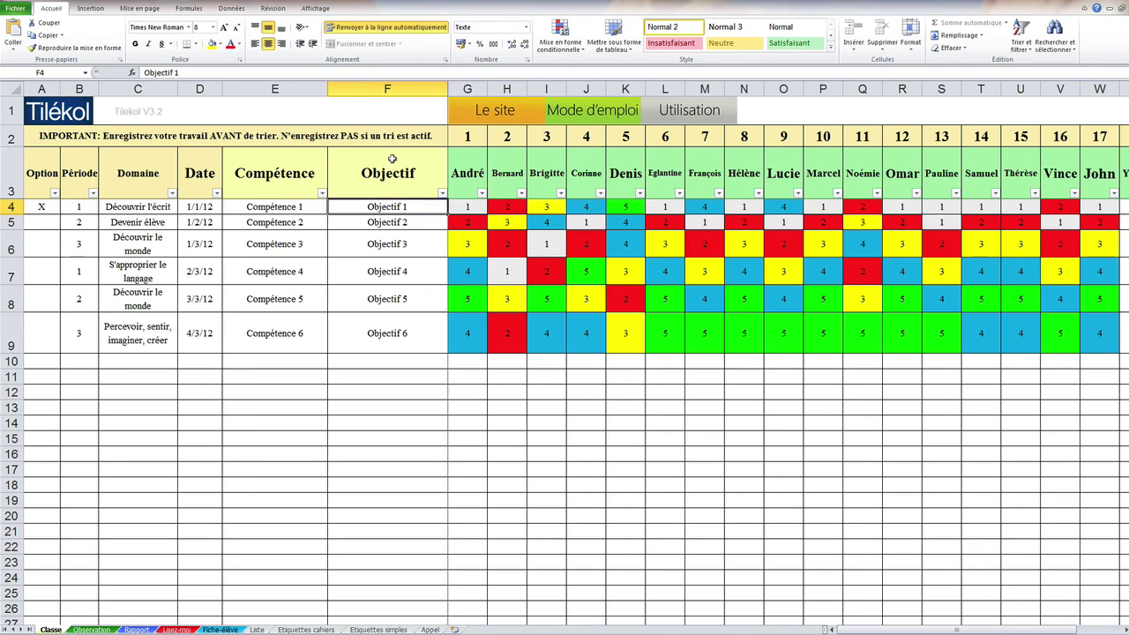
pyautogui.click(392, 173)
pyautogui.write('C')
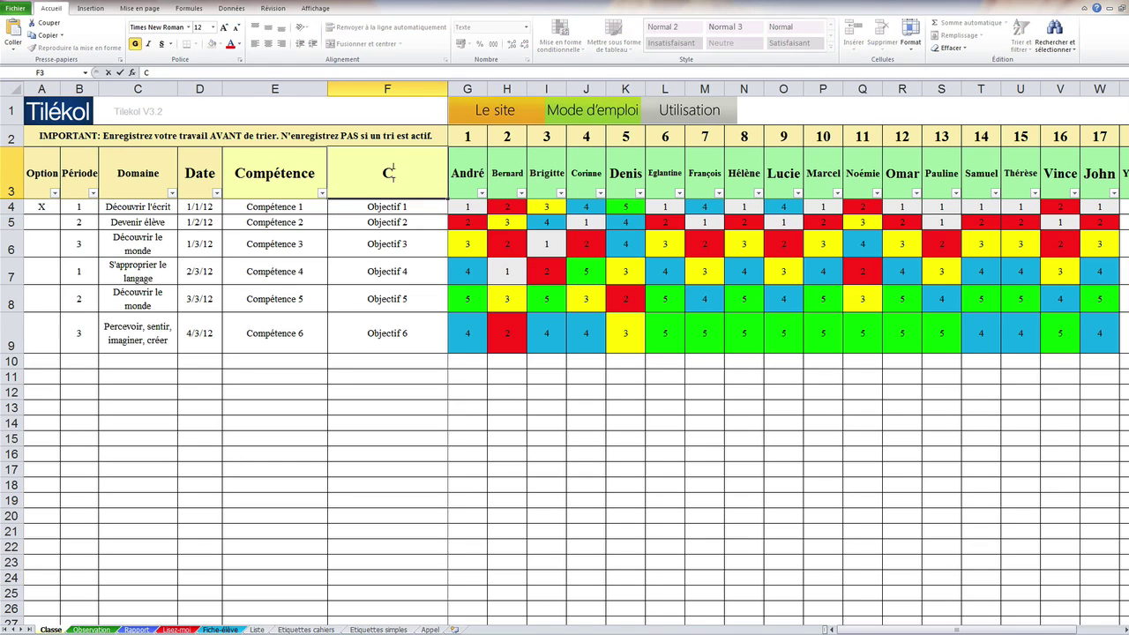
pyautogui.write('ompétence')
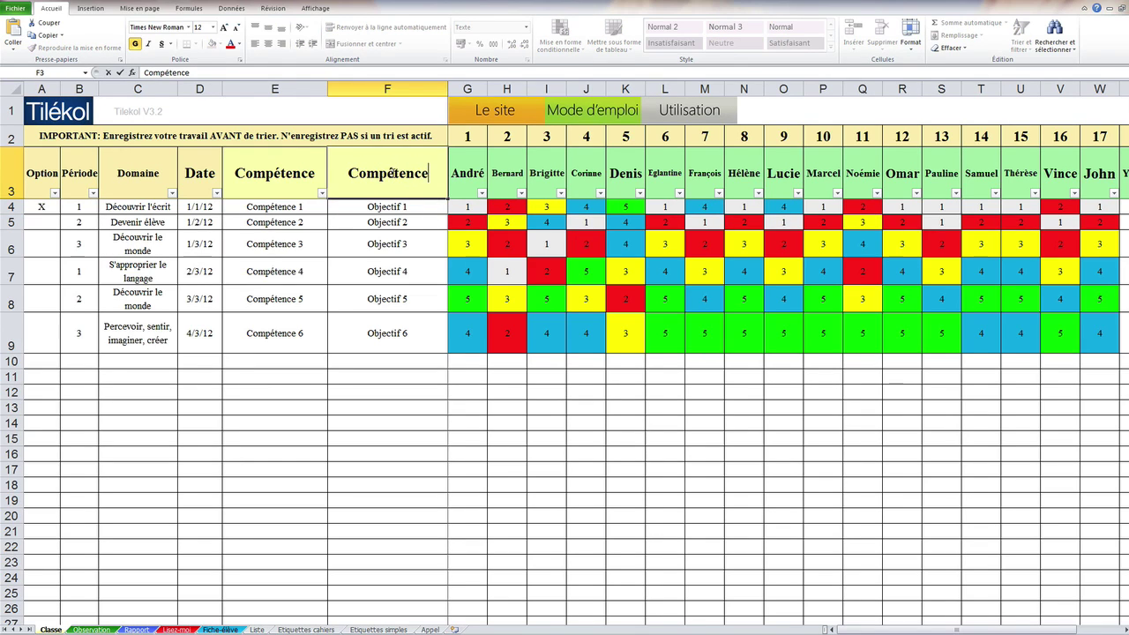
pyautogui.press('Return')
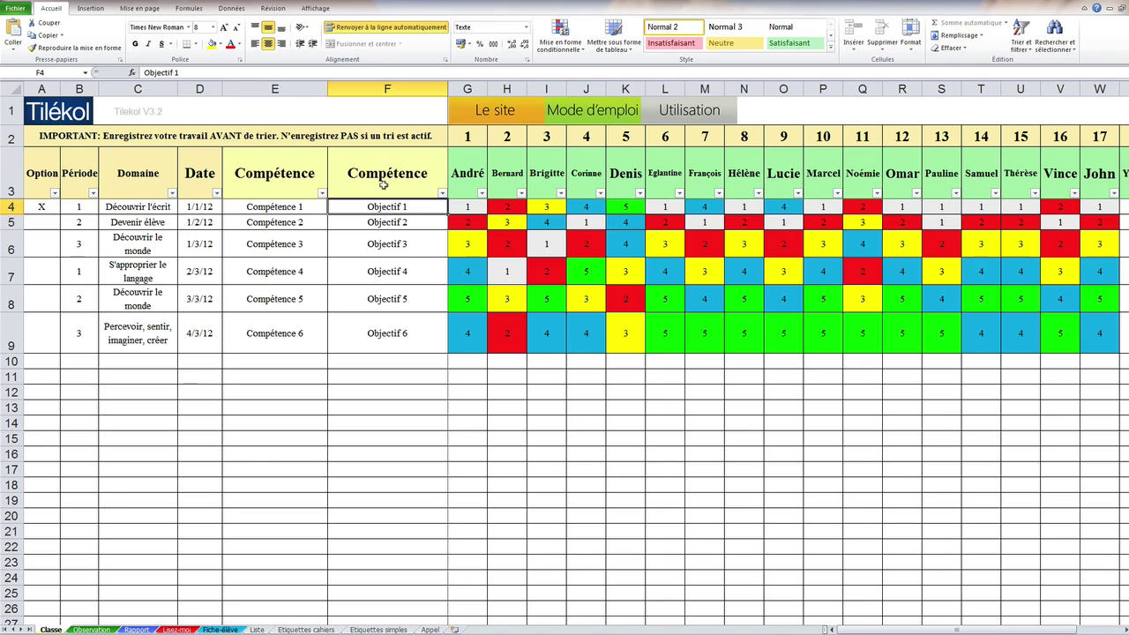
pyautogui.hotkey('ctrl', 'z')
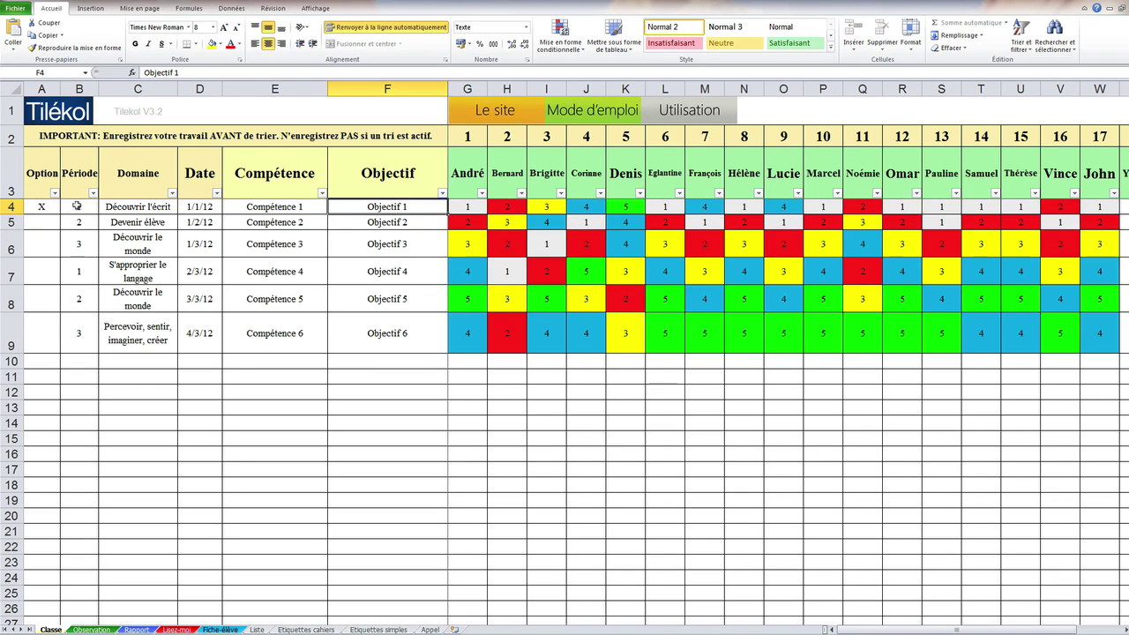
# Examine the Période, Domaine and Date entries of the first evaluation row.
pyautogui.click(76, 206)
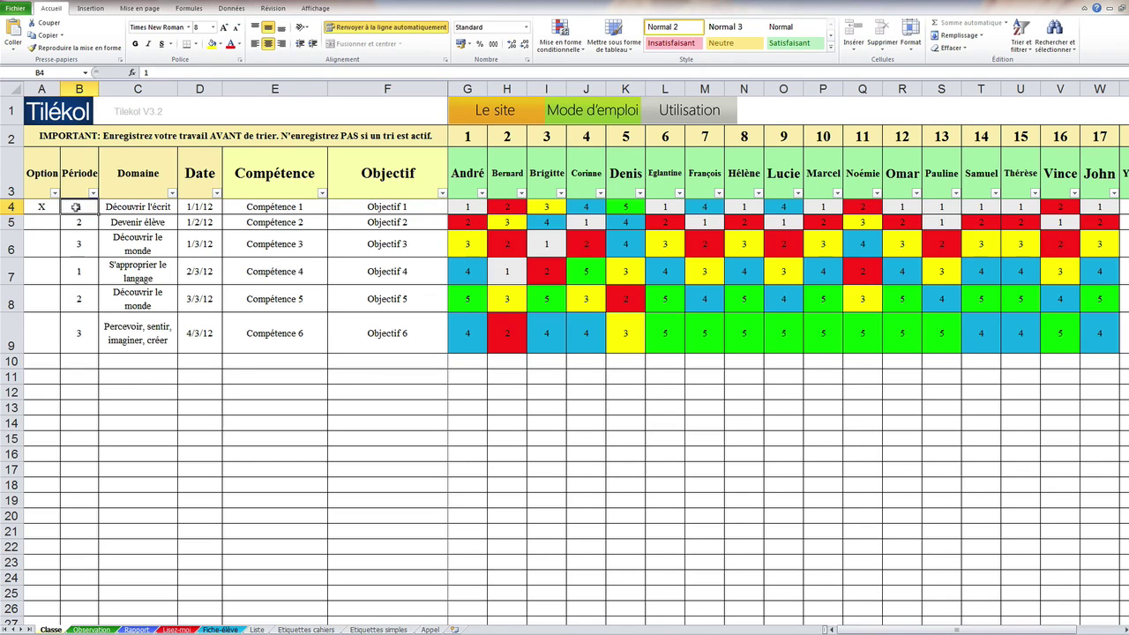
pyautogui.click(143, 206)
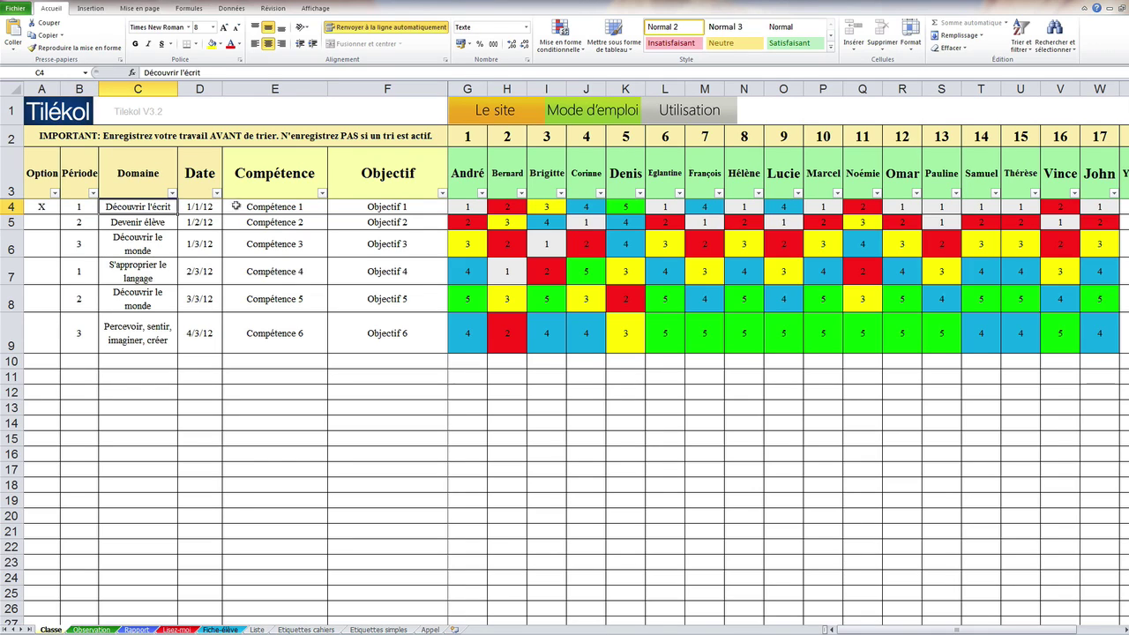
pyautogui.click(203, 206)
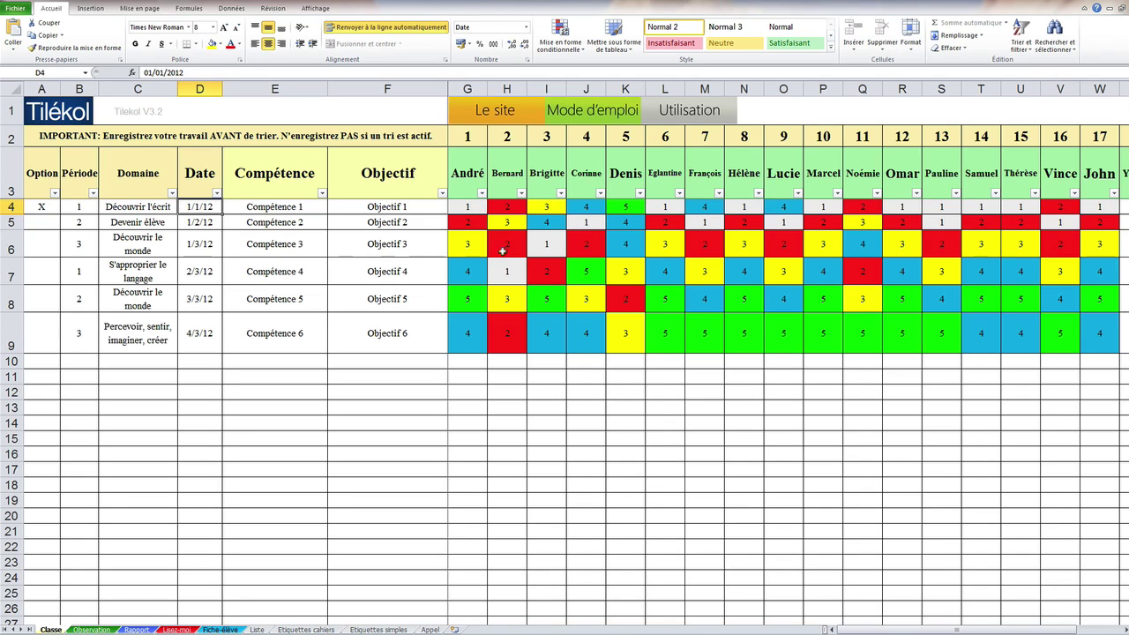
# Enter the evaluation codes 1, 2, 3, 4 and 5 in cells G10 to G14 of the first pupil's column.
pyautogui.click(473, 394)
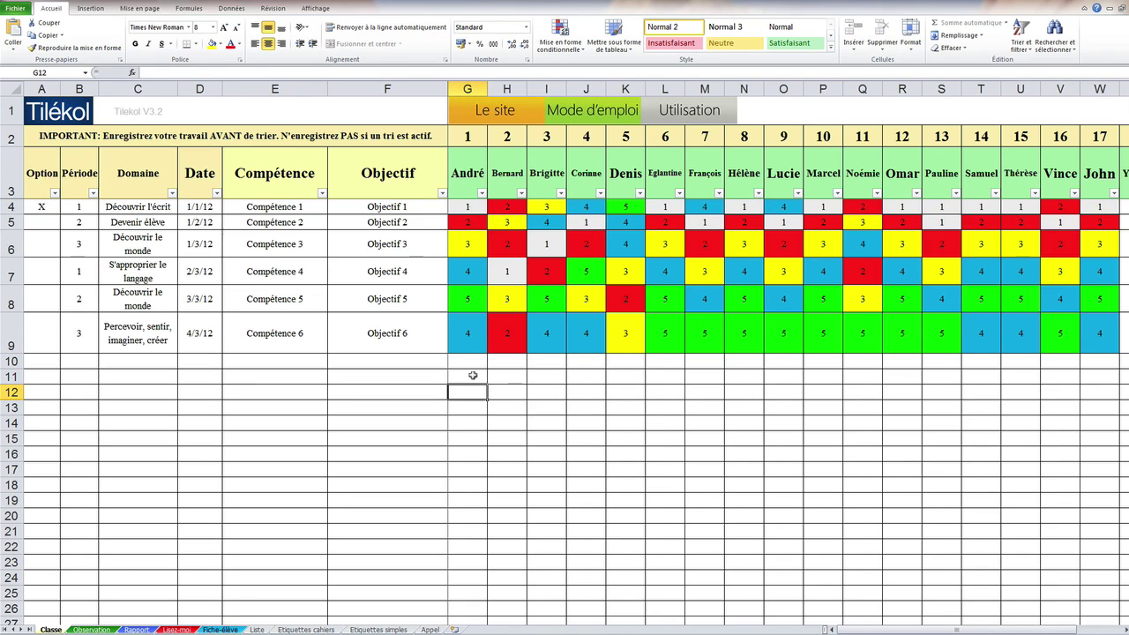
pyautogui.click(472, 362)
pyautogui.write('1')
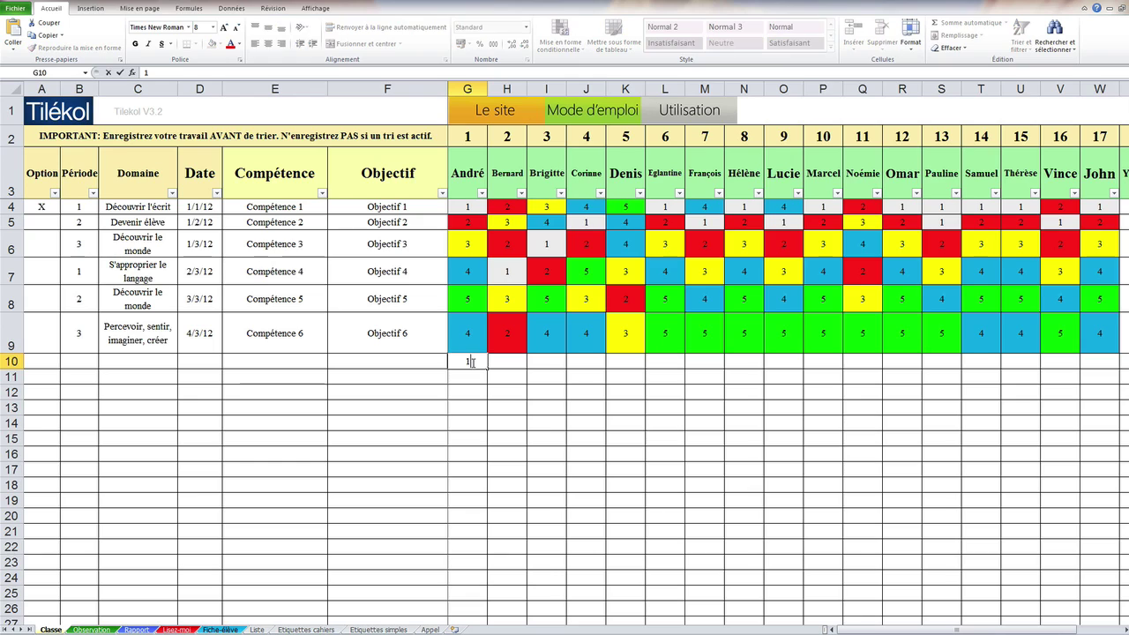
pyautogui.press('Return')
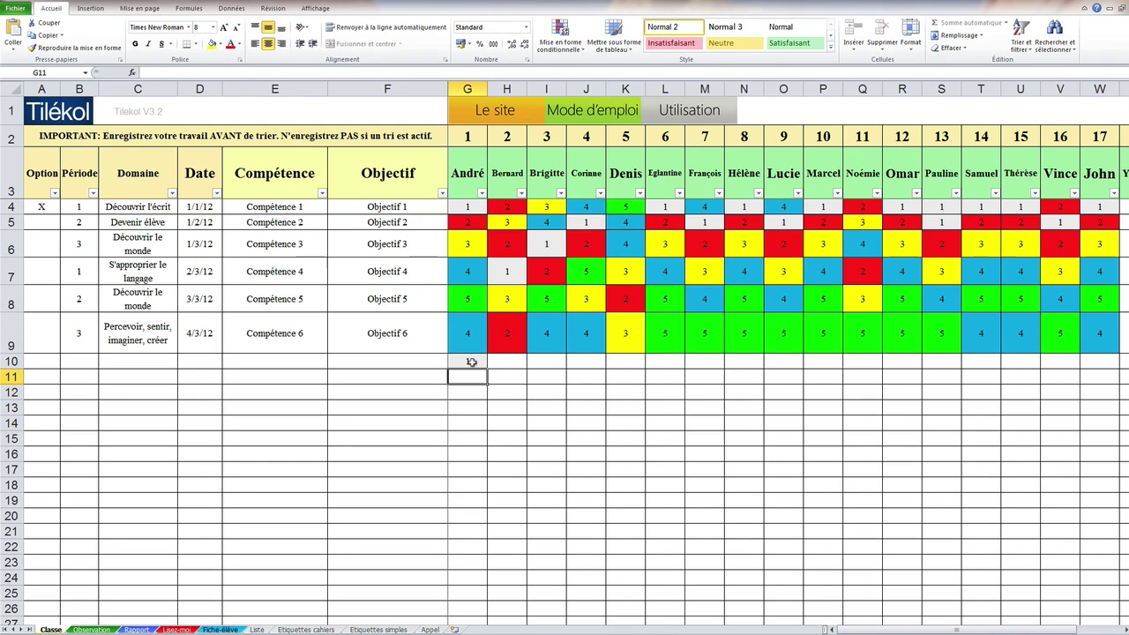
pyautogui.write('2')
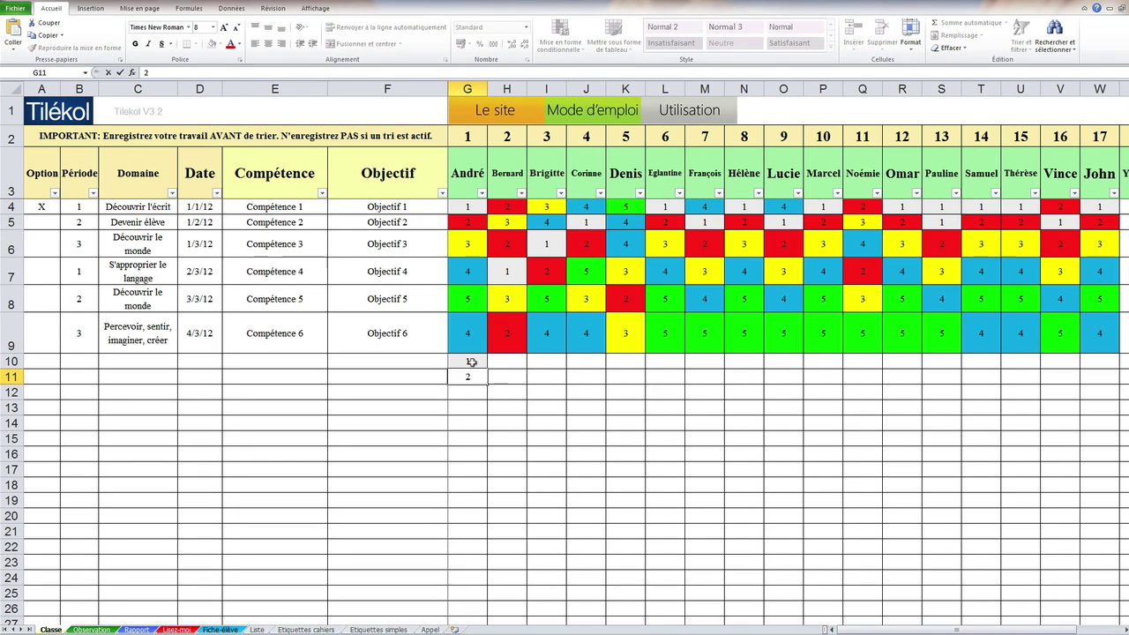
pyautogui.press('Return')
pyautogui.write('3')
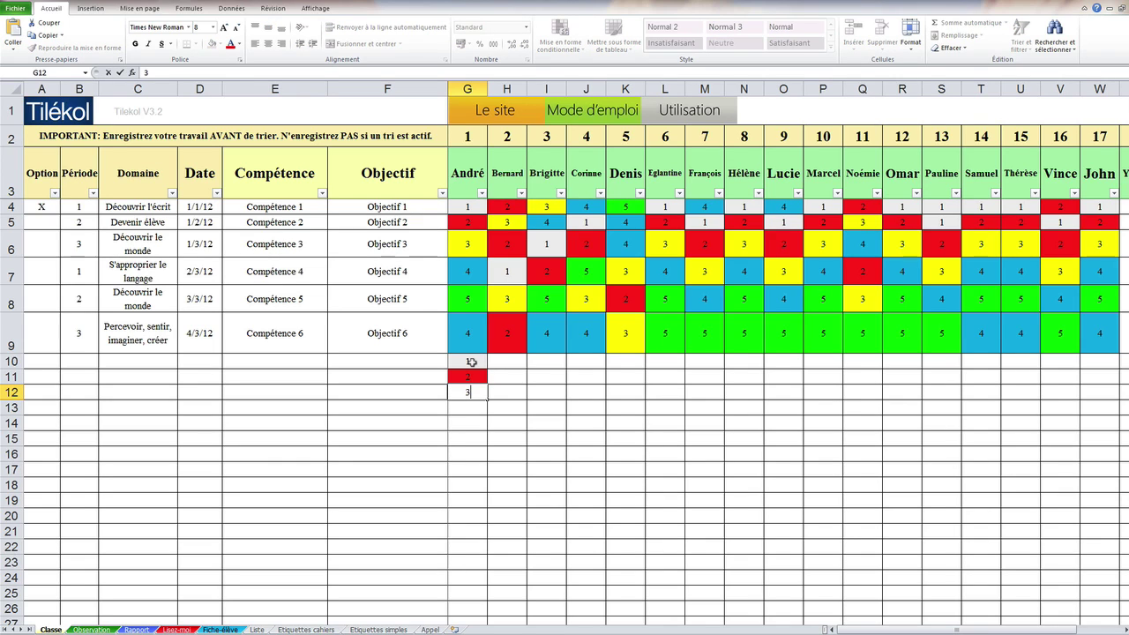
pyautogui.press('Return')
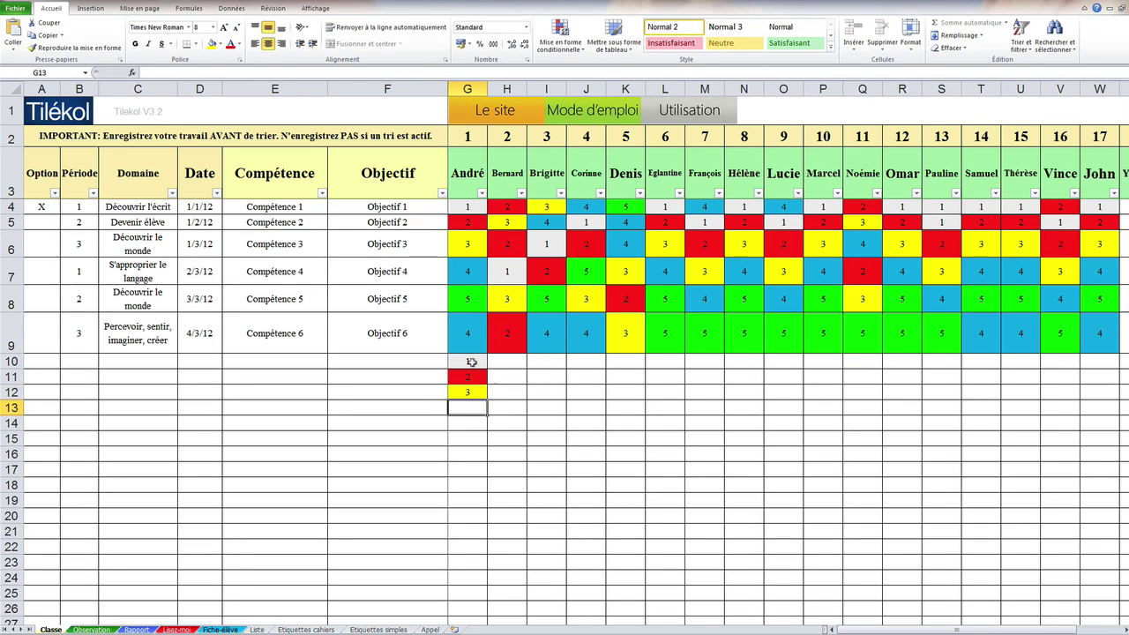
pyautogui.write('4')
pyautogui.press('Return')
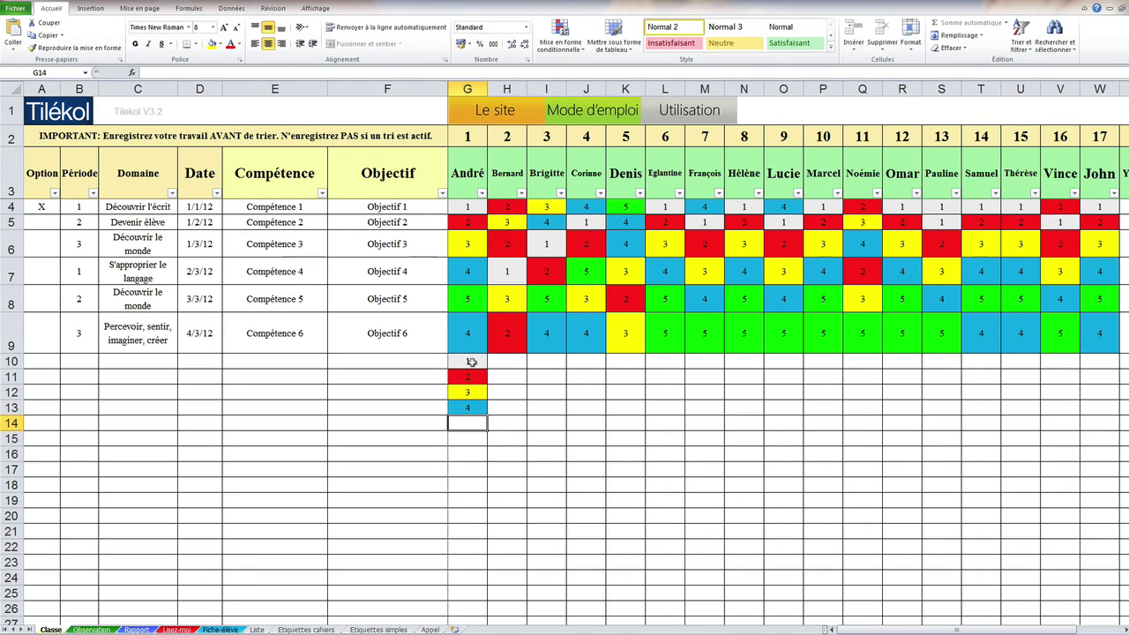
pyautogui.write('5')
pyautogui.press('Return')
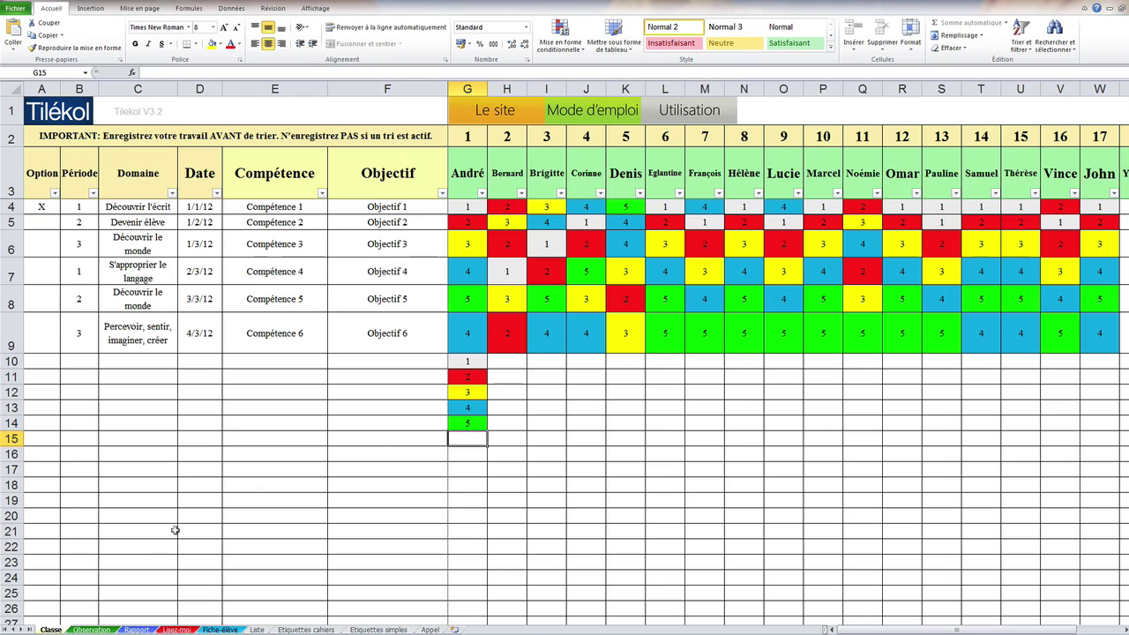
# On the Rapport sheet, change the result label for code 5 to "Réussi".
pyautogui.click(139, 630)
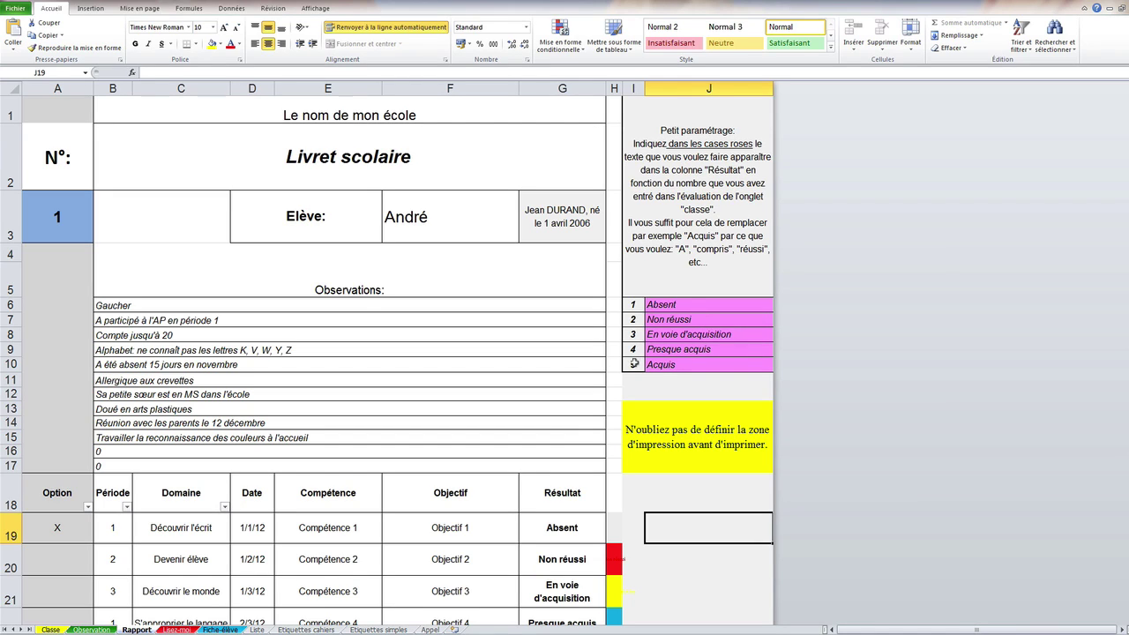
pyautogui.click(675, 365)
pyautogui.write('Réussi')
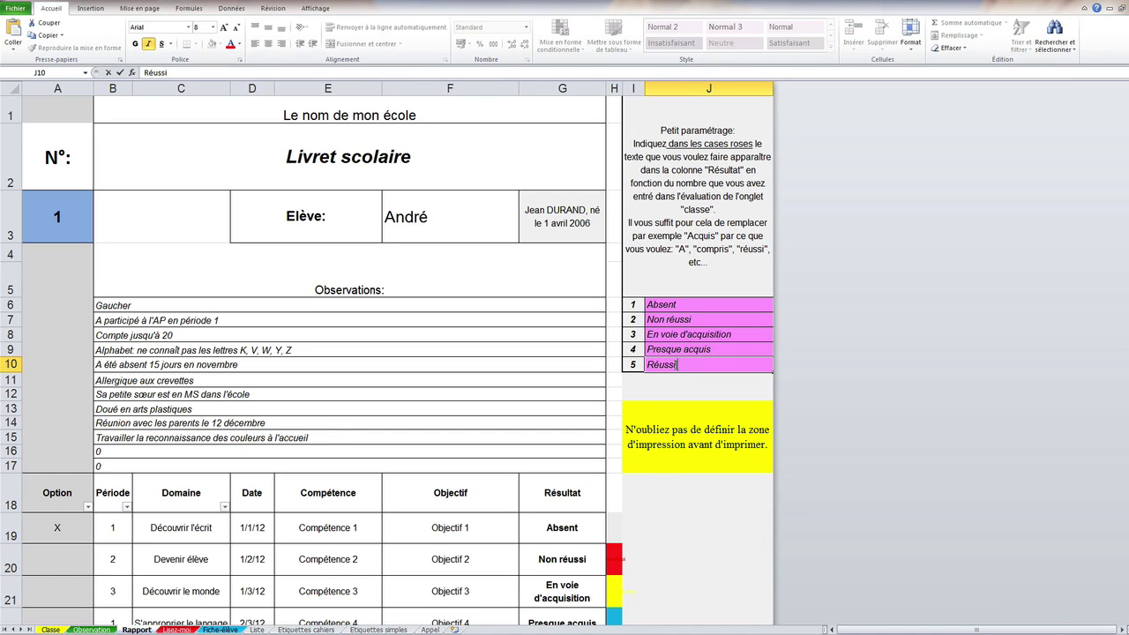
pyautogui.press('Return')
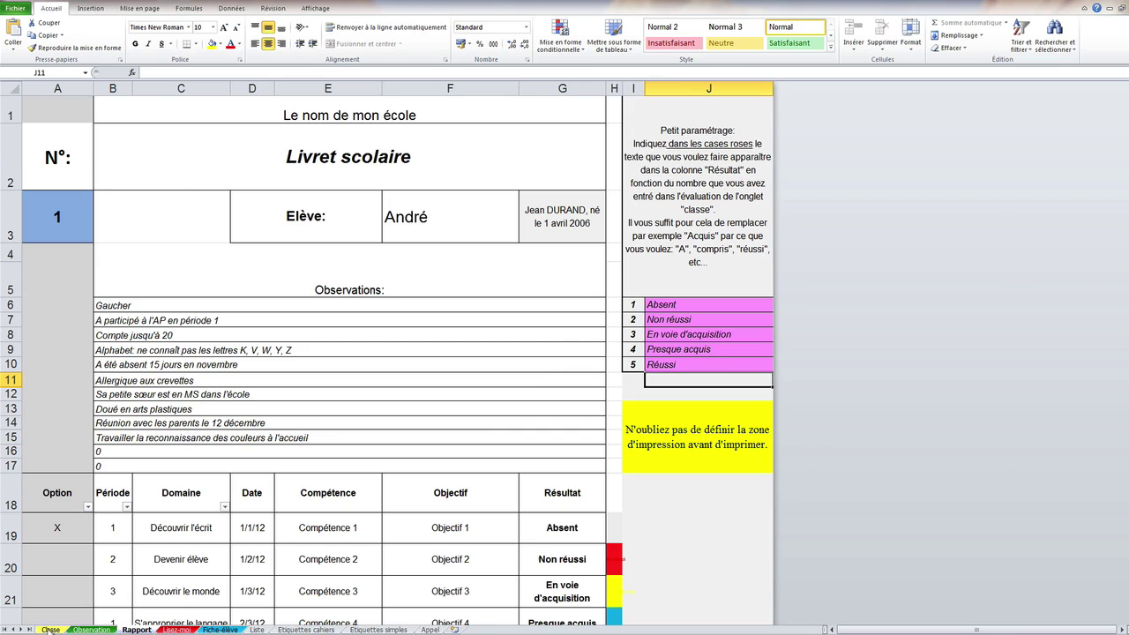
# Compare the first pupil's evaluation codes on the Classe sheet with the Résultat column of the Rapport sheet.
pyautogui.click(50, 629)
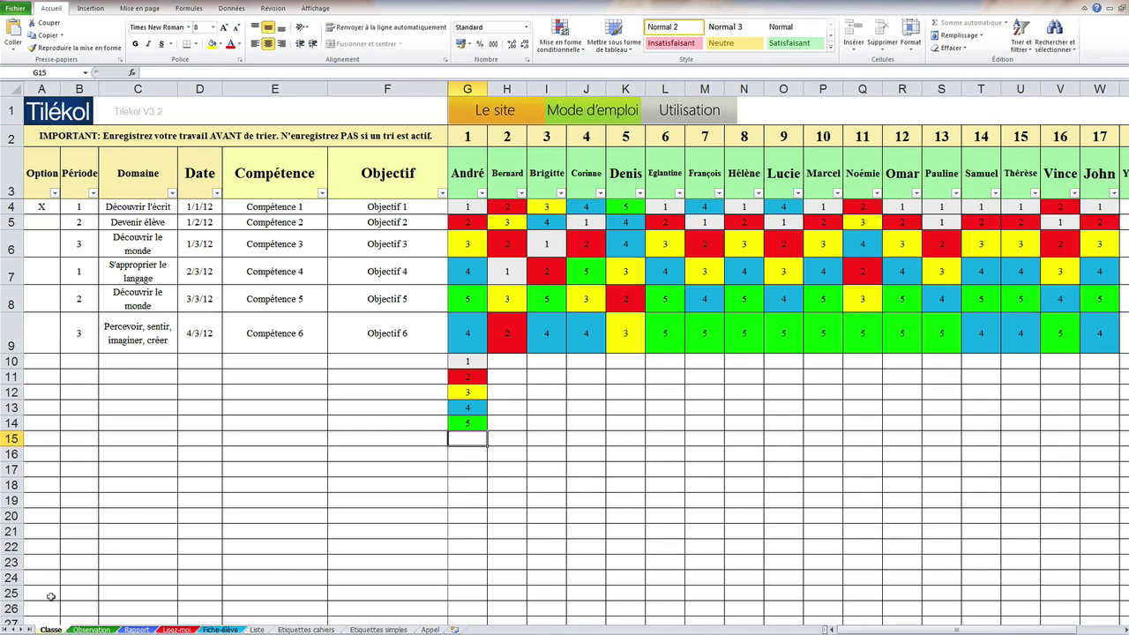
pyautogui.click(138, 629)
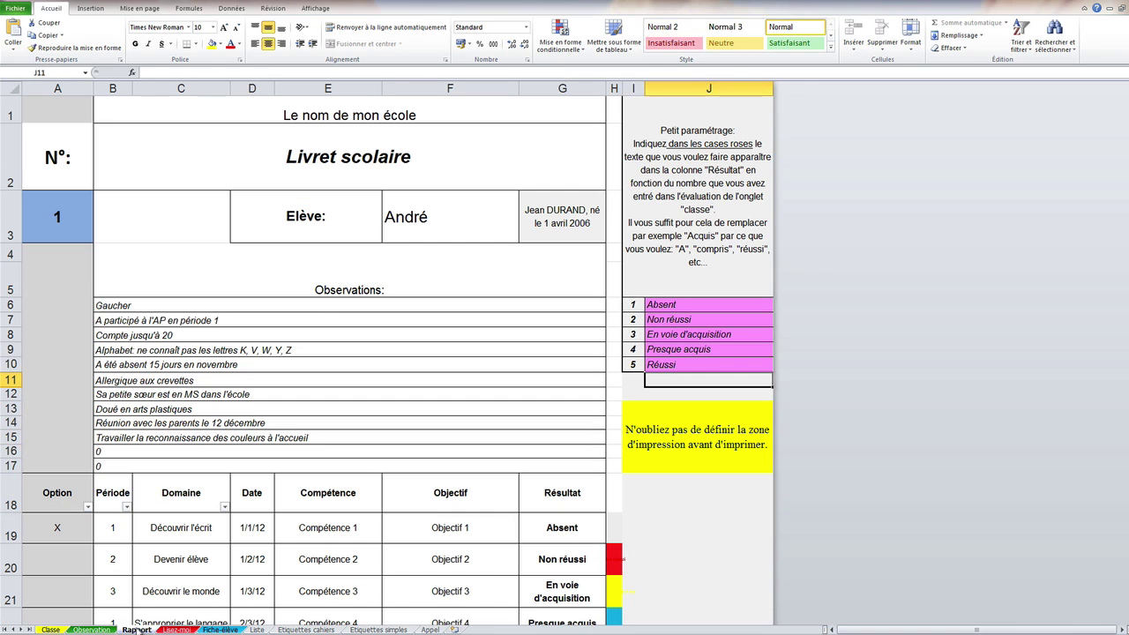
pyautogui.click(51, 630)
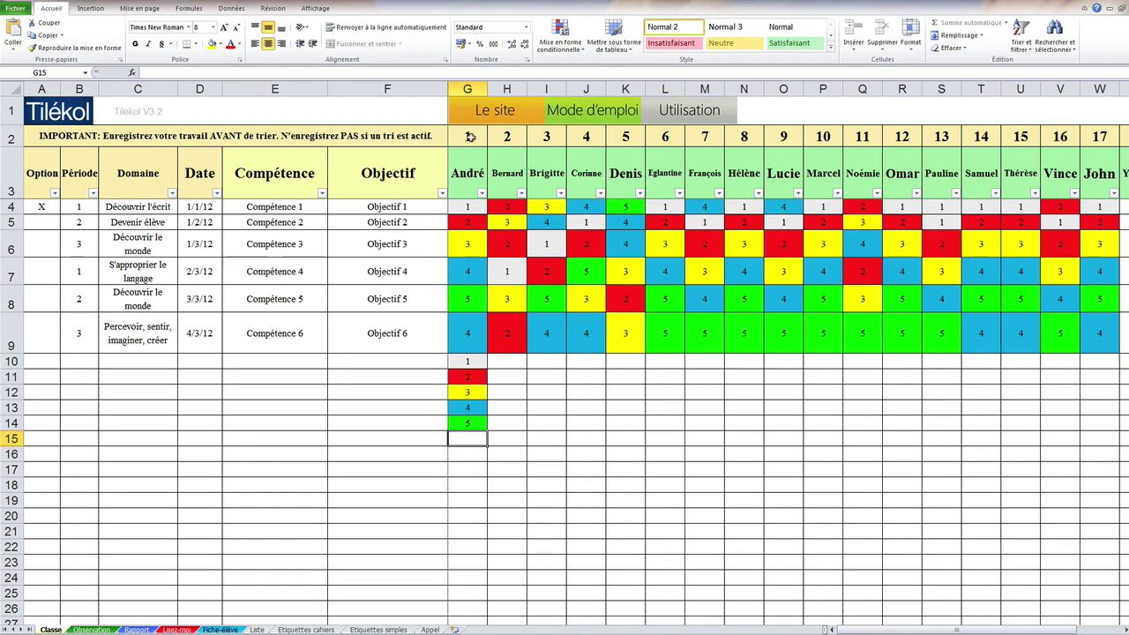
pyautogui.click(137, 629)
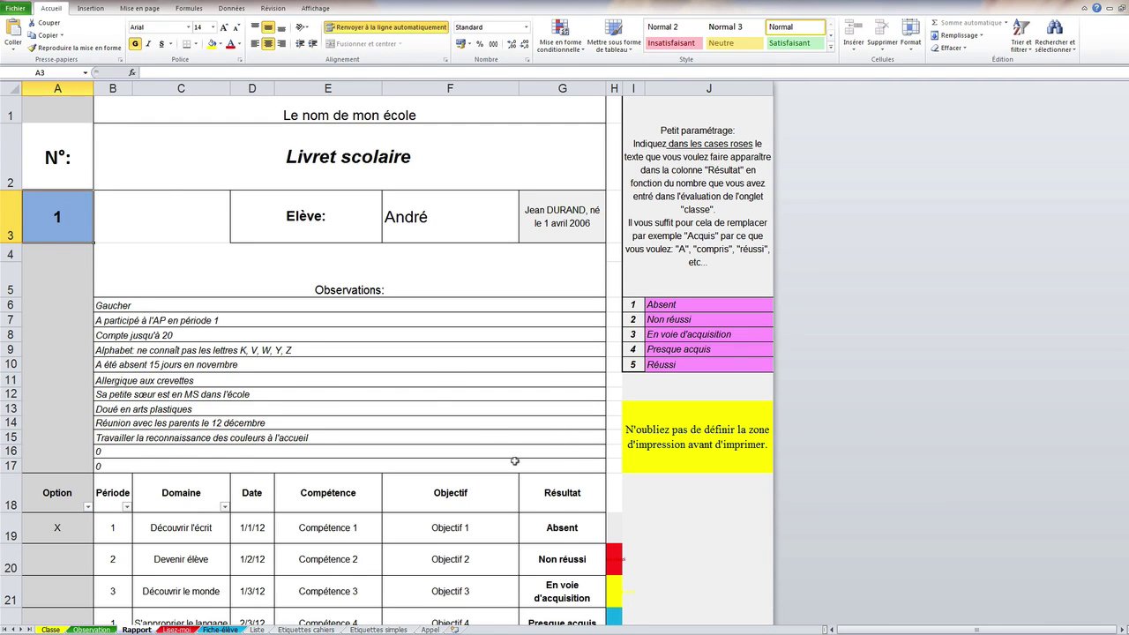
pyautogui.scroll(-4, 515, 460)
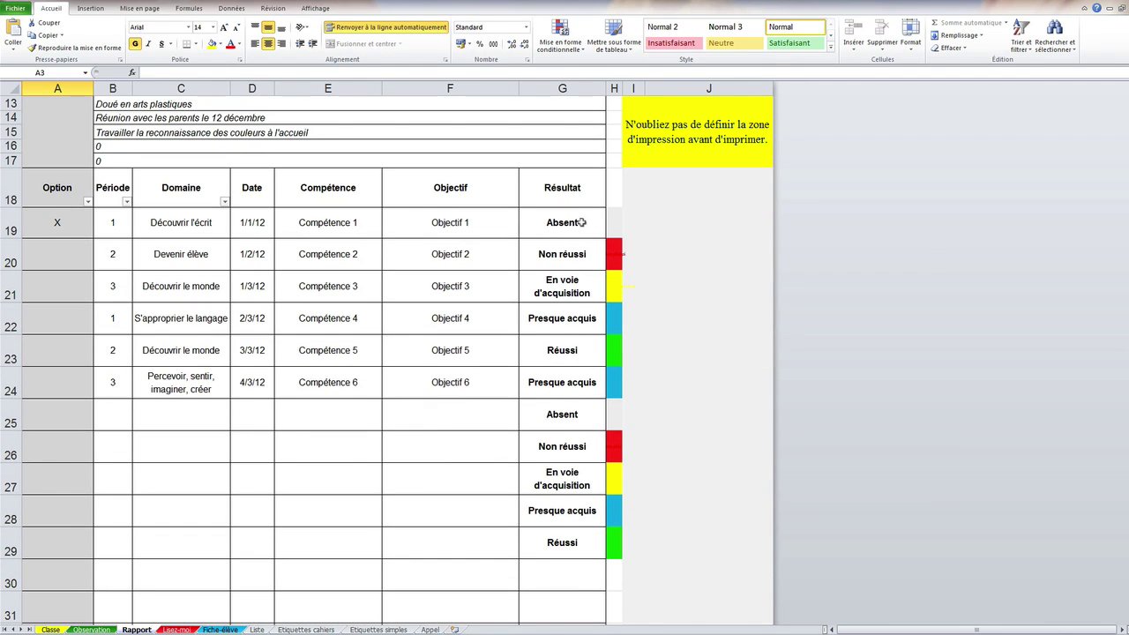
pyautogui.scroll(1, 719, 353)
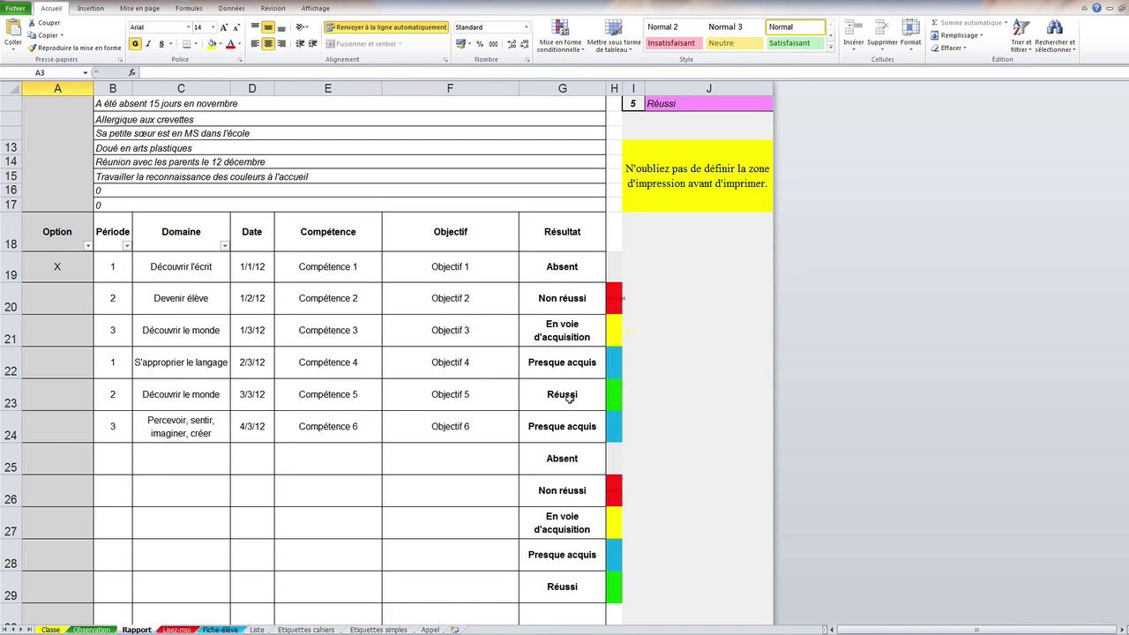
pyautogui.scroll(4, 781, 424)
# Set the result label for code 5 in the pink settings cells to "Acquis".
pyautogui.scroll(-2, 776, 423)
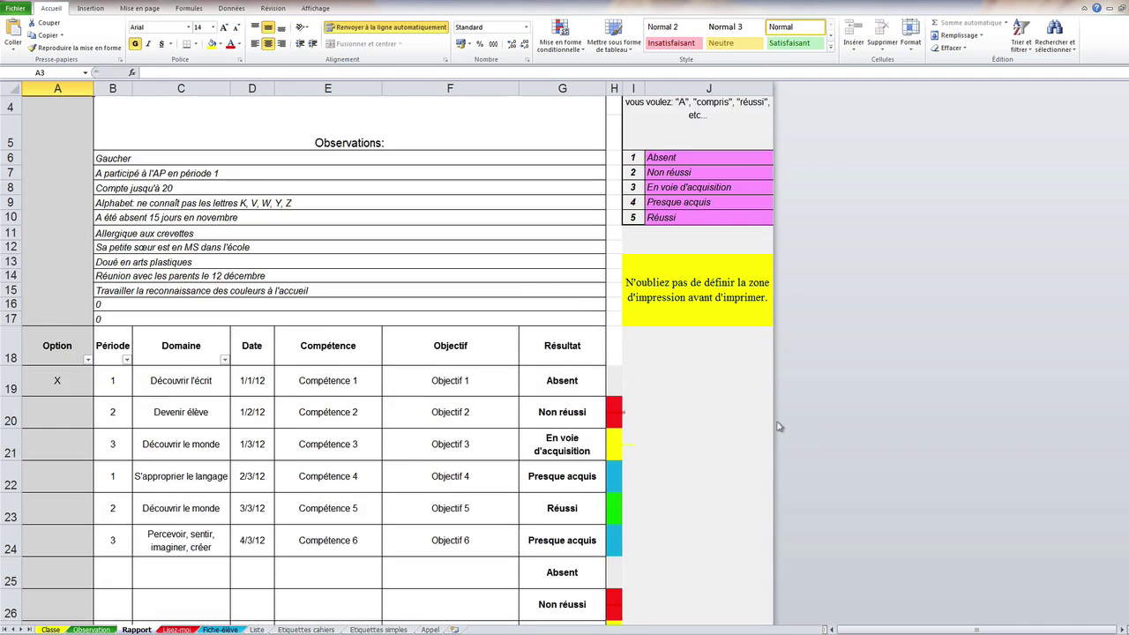
pyautogui.click(668, 146)
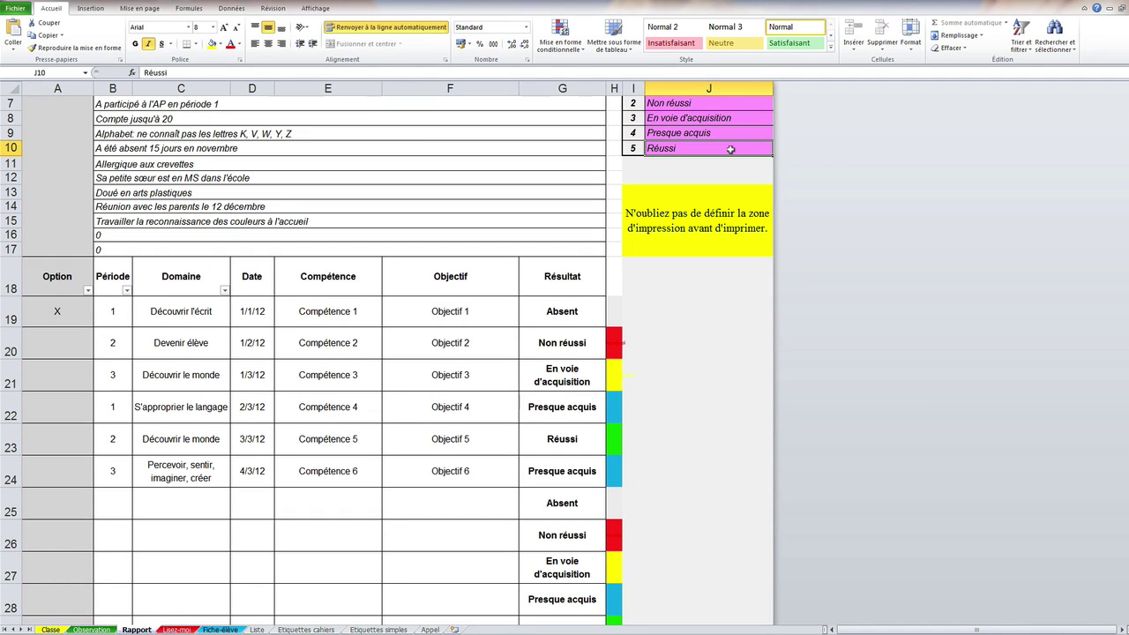
pyautogui.write('Acq')
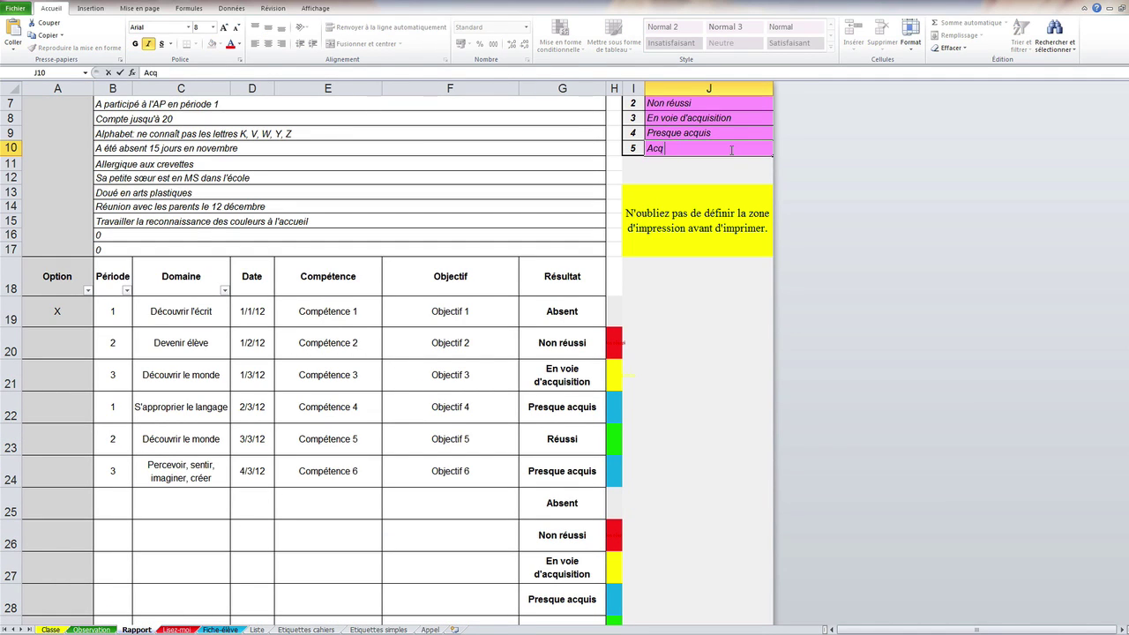
pyautogui.write('uis')
pyautogui.press('Return')
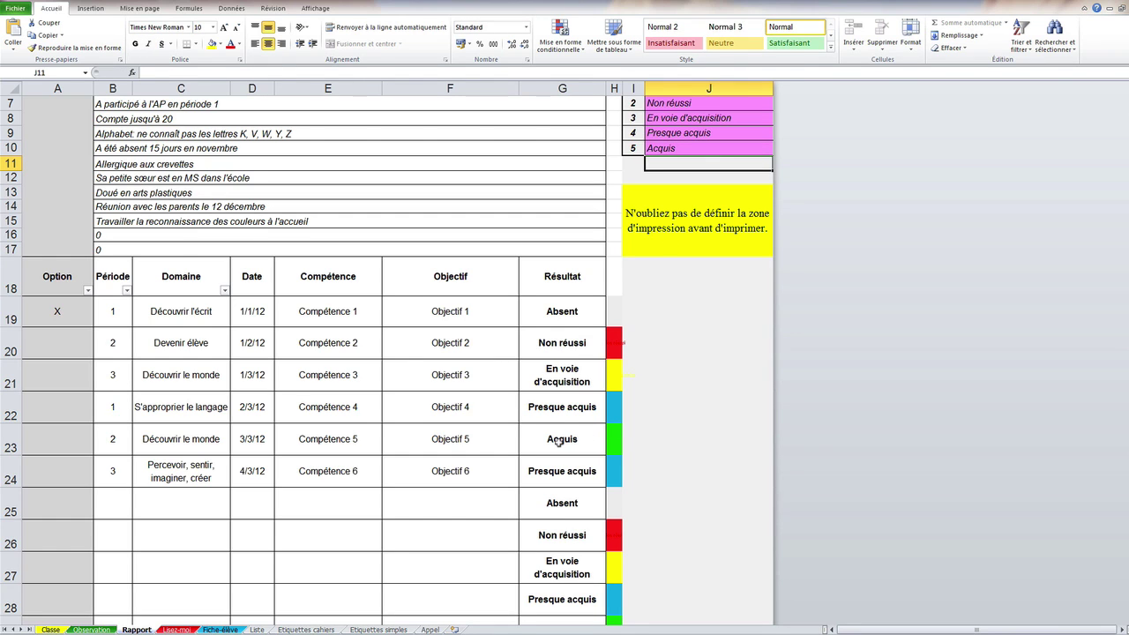
# Examine the school name cell and the "Livret scolaire" title cell at the head of the report.
pyautogui.scroll(2, 564, 452)
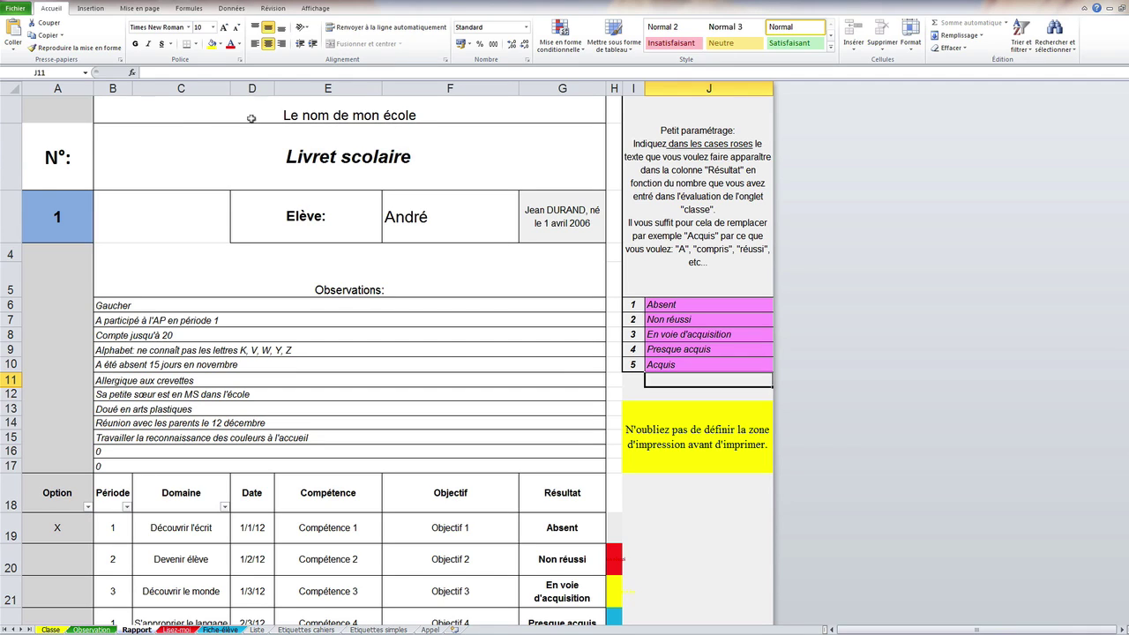
pyautogui.click(310, 114)
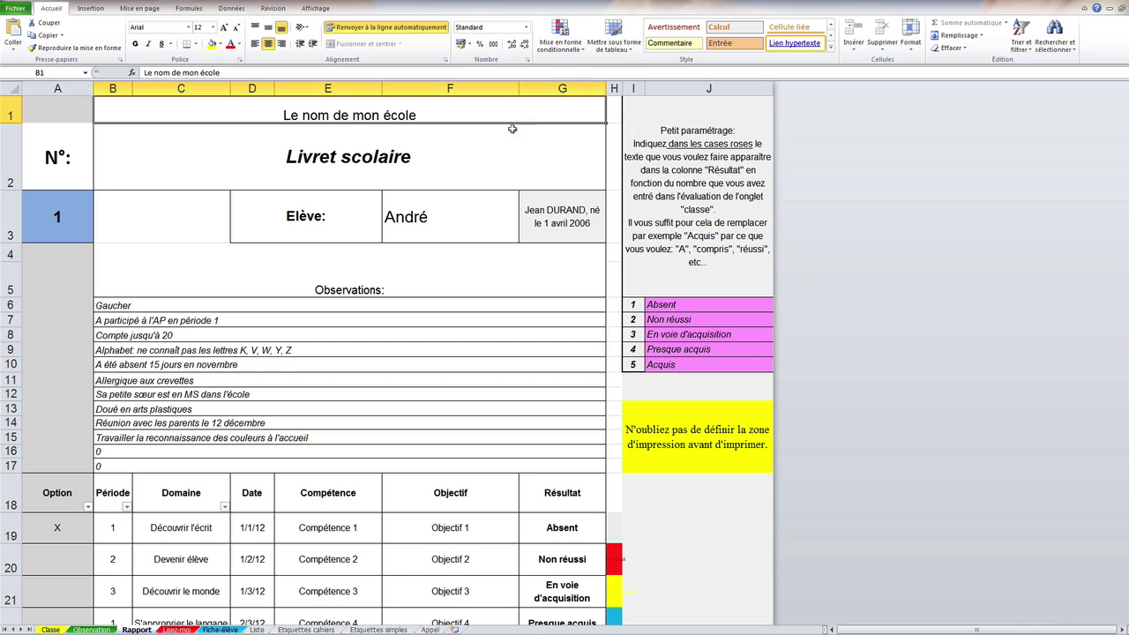
pyautogui.click(377, 164)
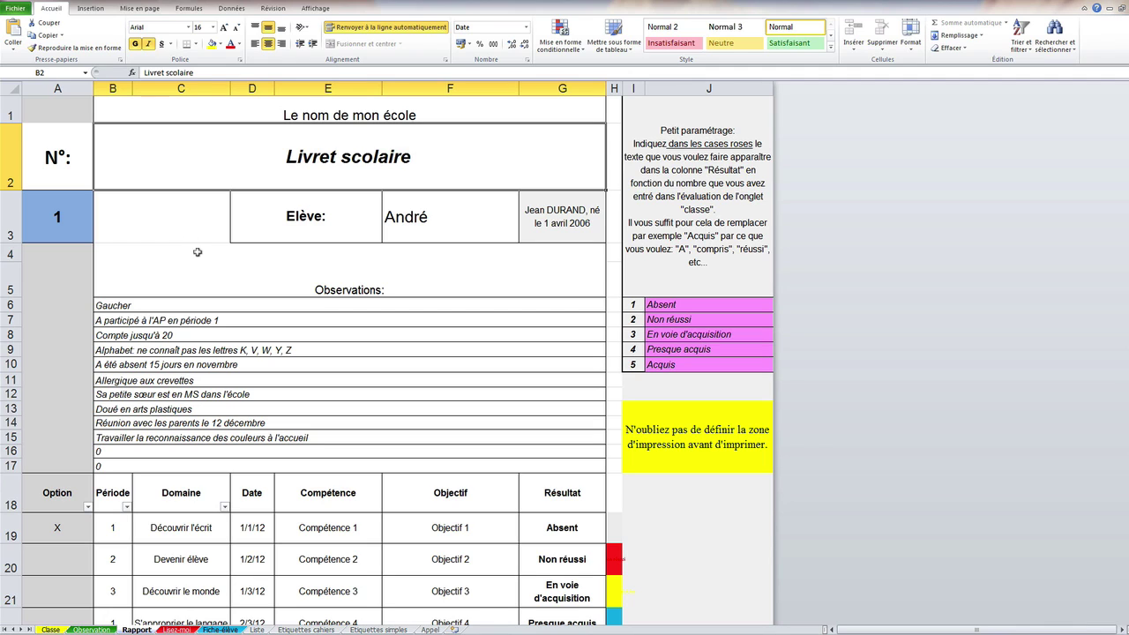
# Examine the report's Observations heading and evaluation rows, and compare them with the rows of the Classe sheet.
pyautogui.click(183, 229)
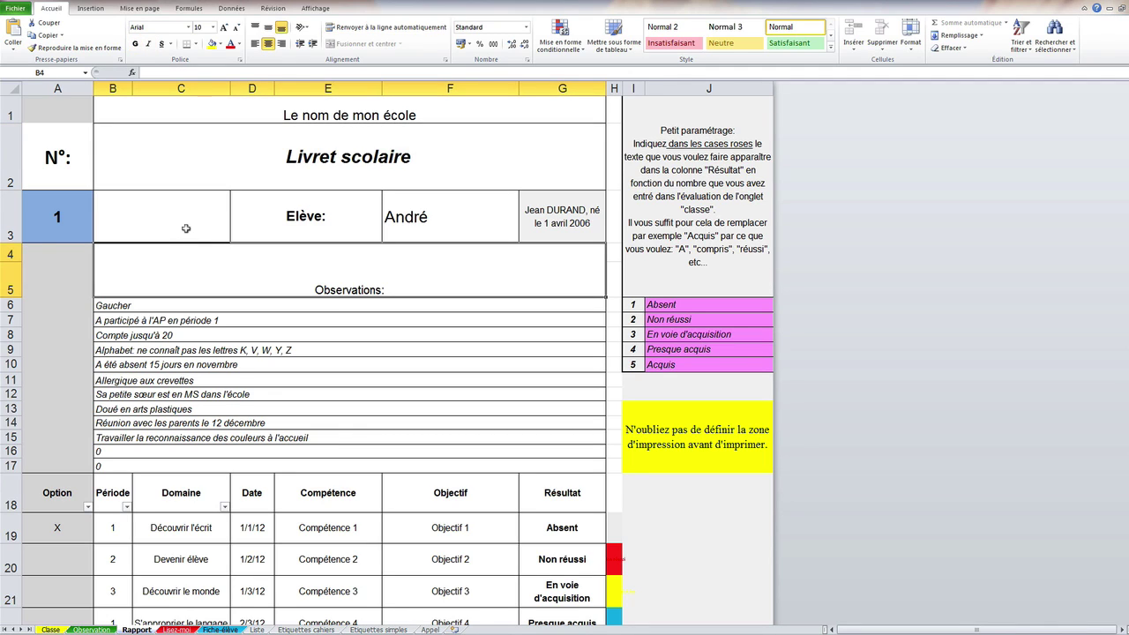
pyautogui.click(187, 229)
pyautogui.click(197, 278)
pyautogui.scroll(-2, 503, 356)
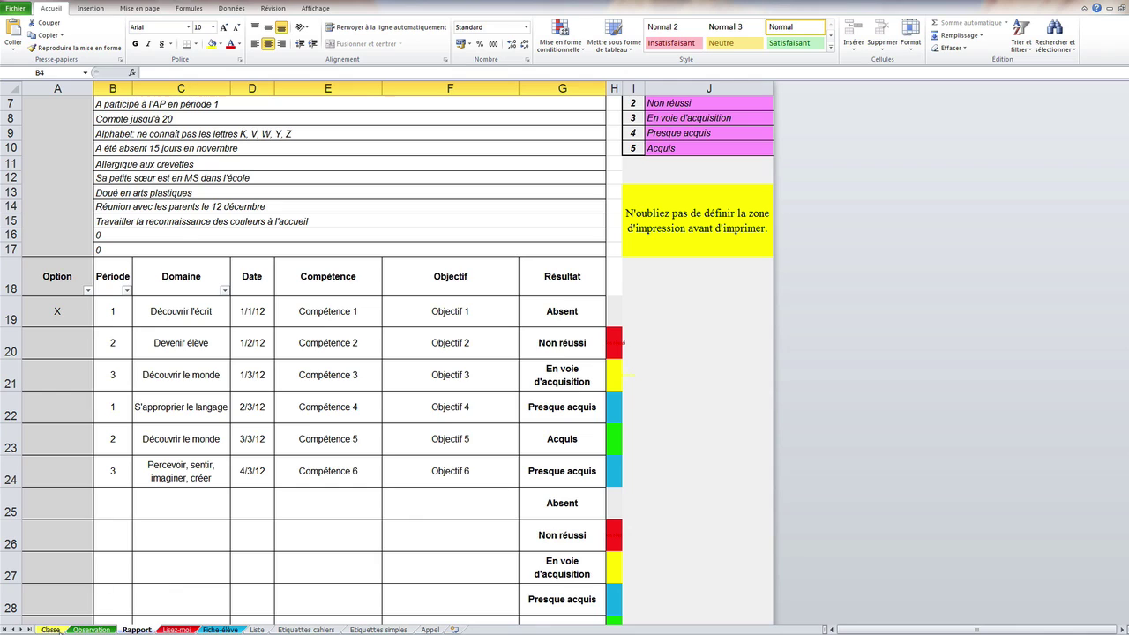
pyautogui.click(50, 630)
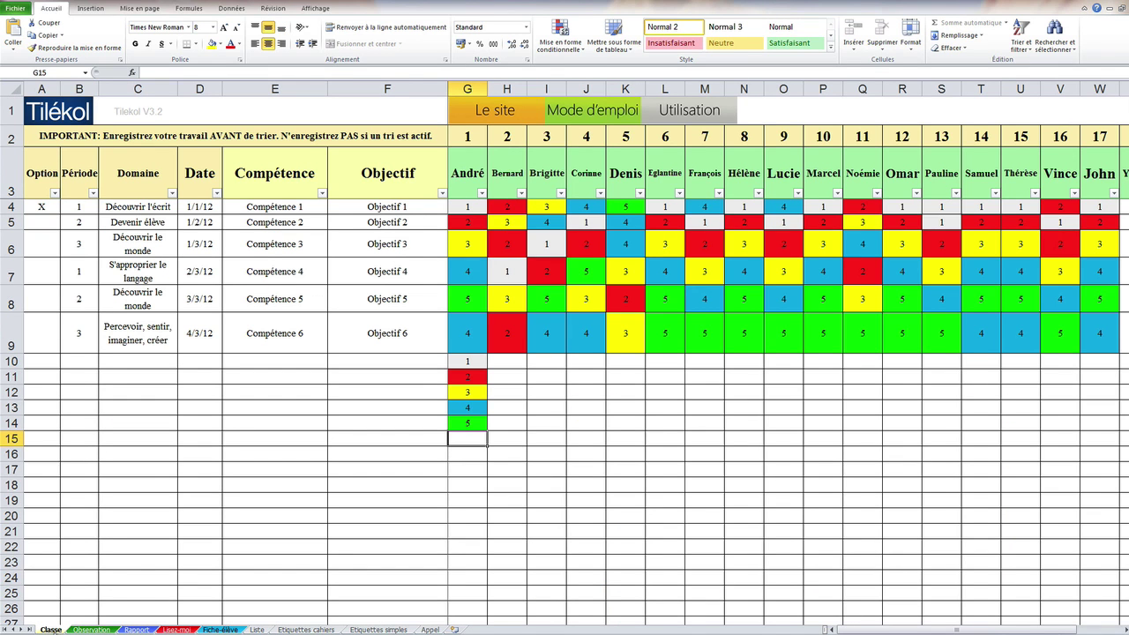
pyautogui.click(139, 630)
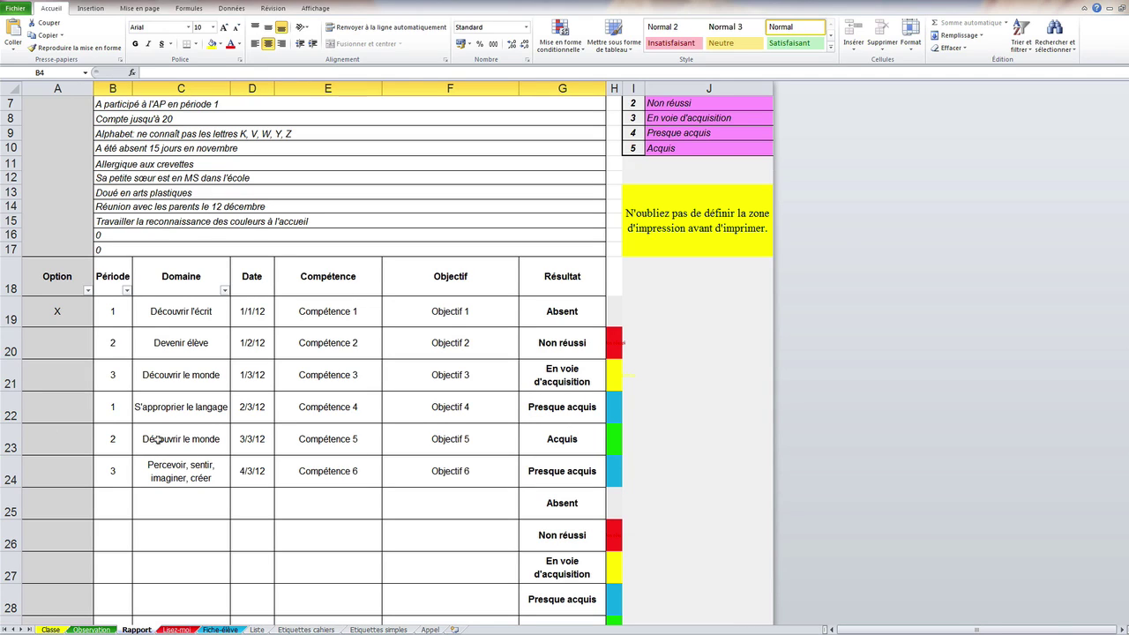
# Filter the report's Période column to show only period 1.
pyautogui.click(127, 290)
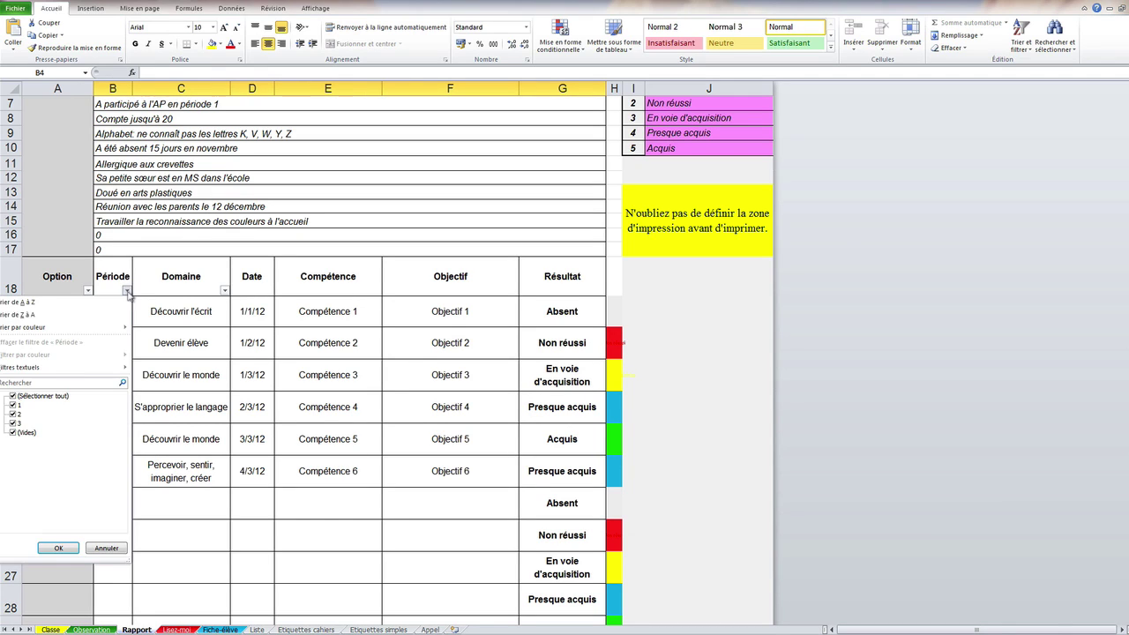
pyautogui.click(13, 396)
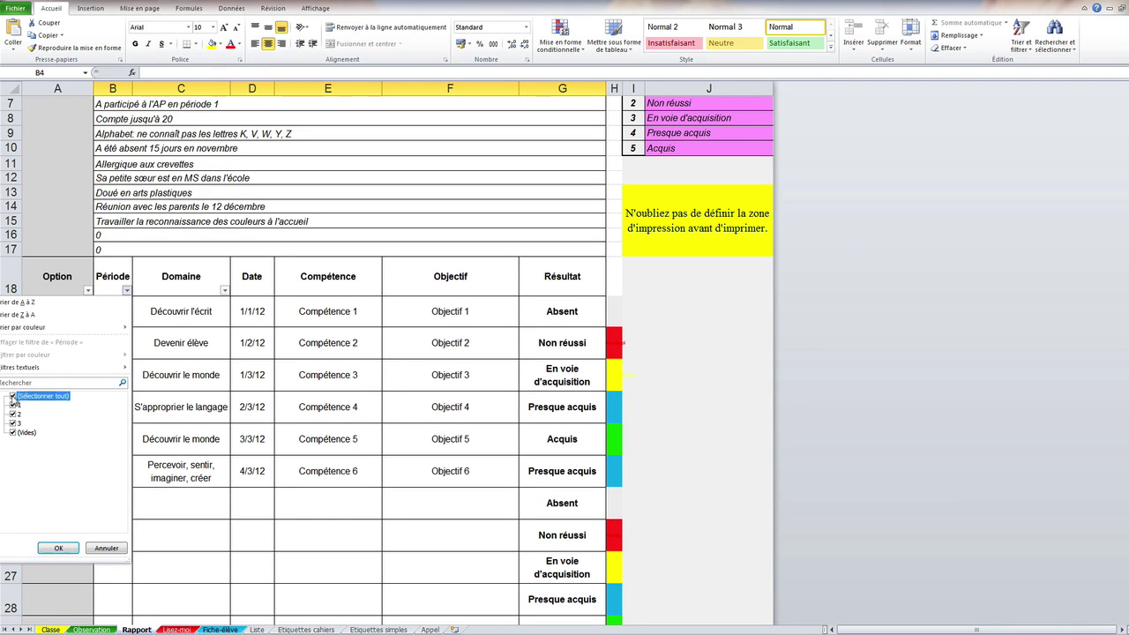
pyautogui.click(14, 405)
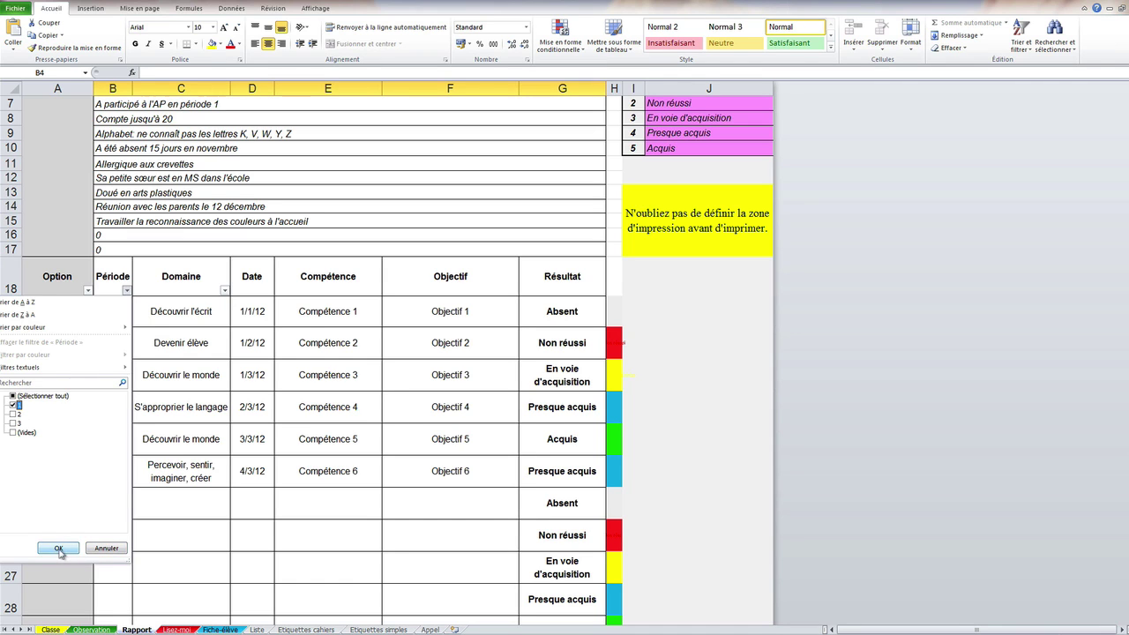
pyautogui.click(58, 547)
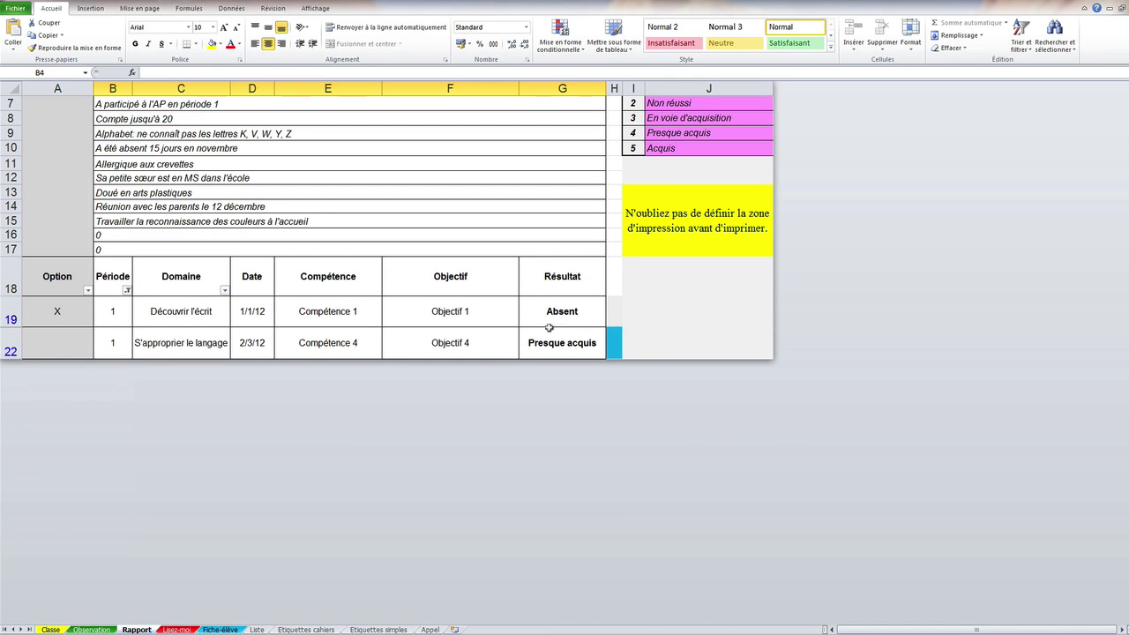
# Display the report of pupil number 2, followed by that of pupil number 3, through the blue N° cell.
pyautogui.scroll(2, 548, 339)
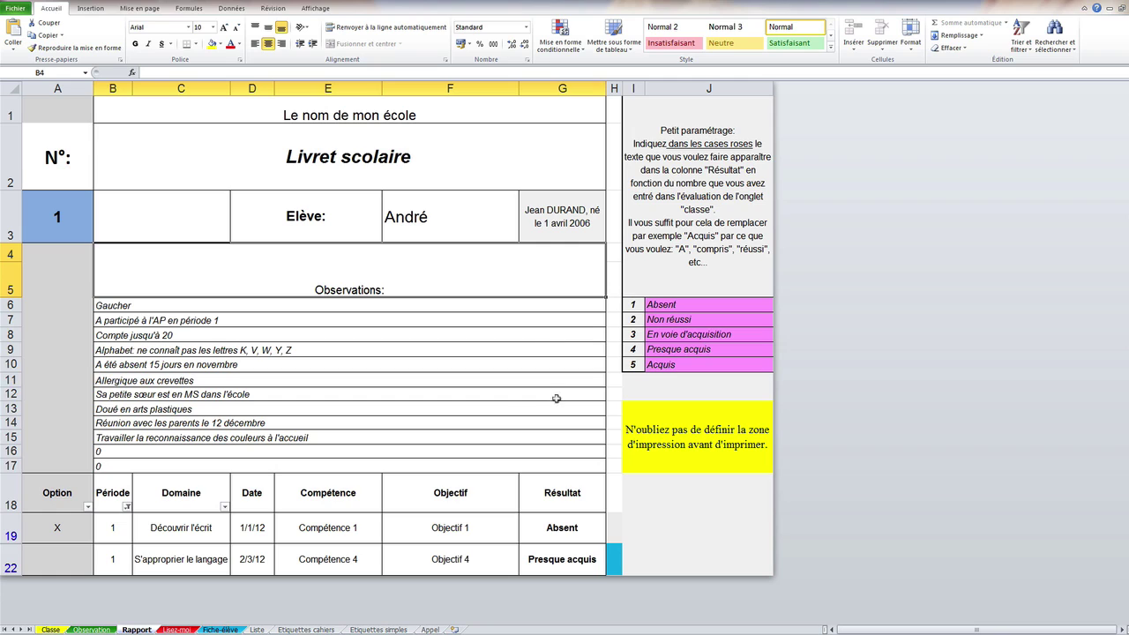
pyautogui.click(64, 222)
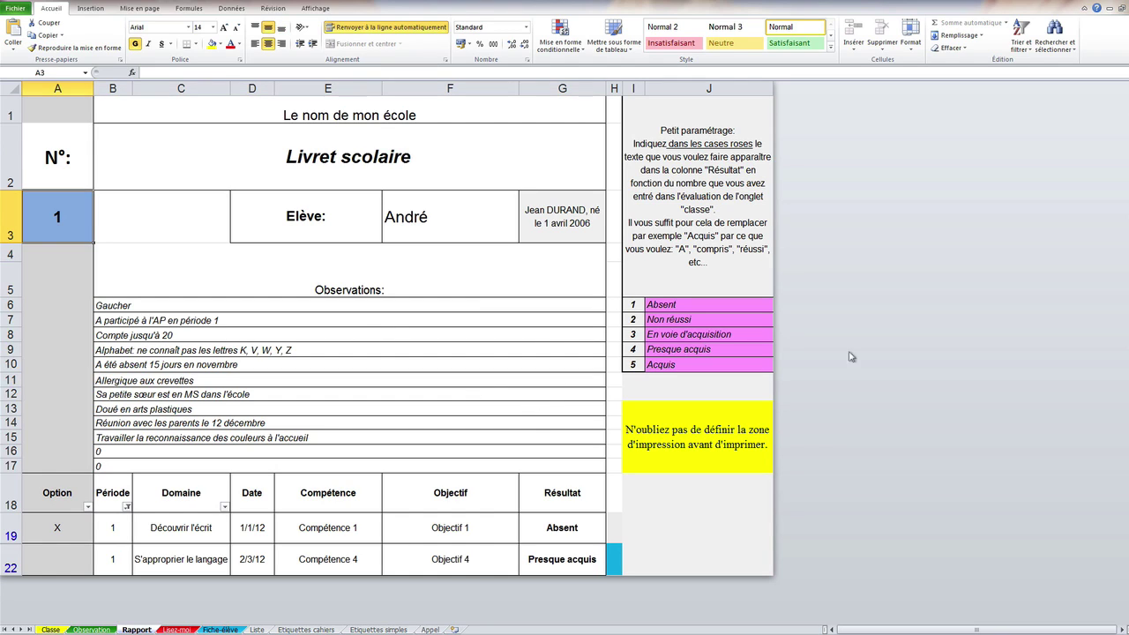
pyautogui.write('2')
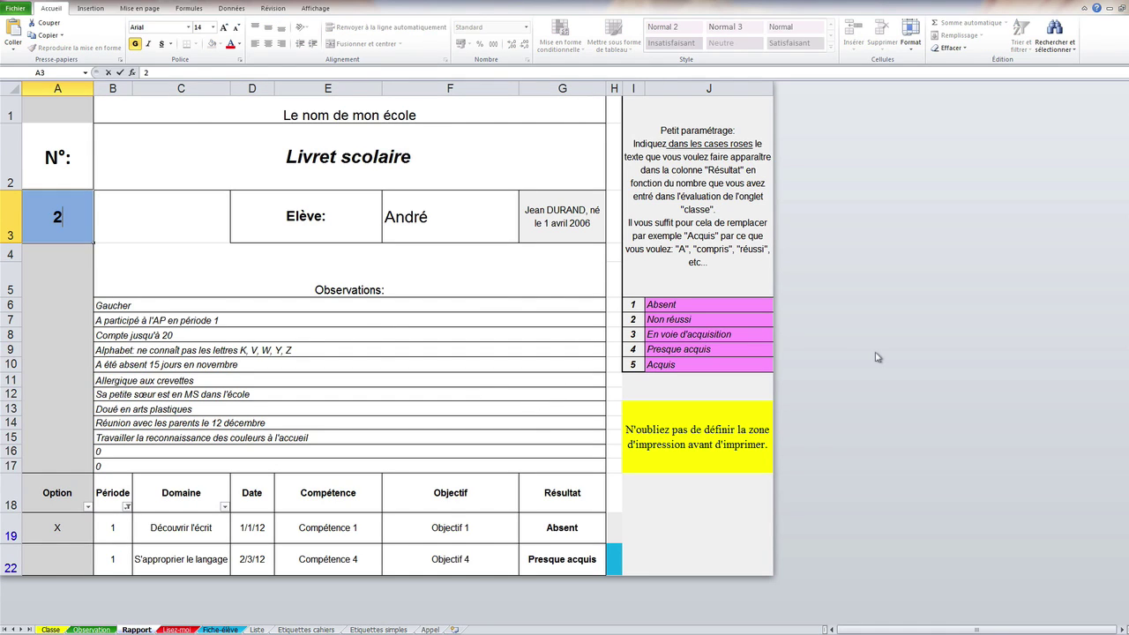
pyautogui.press('Return')
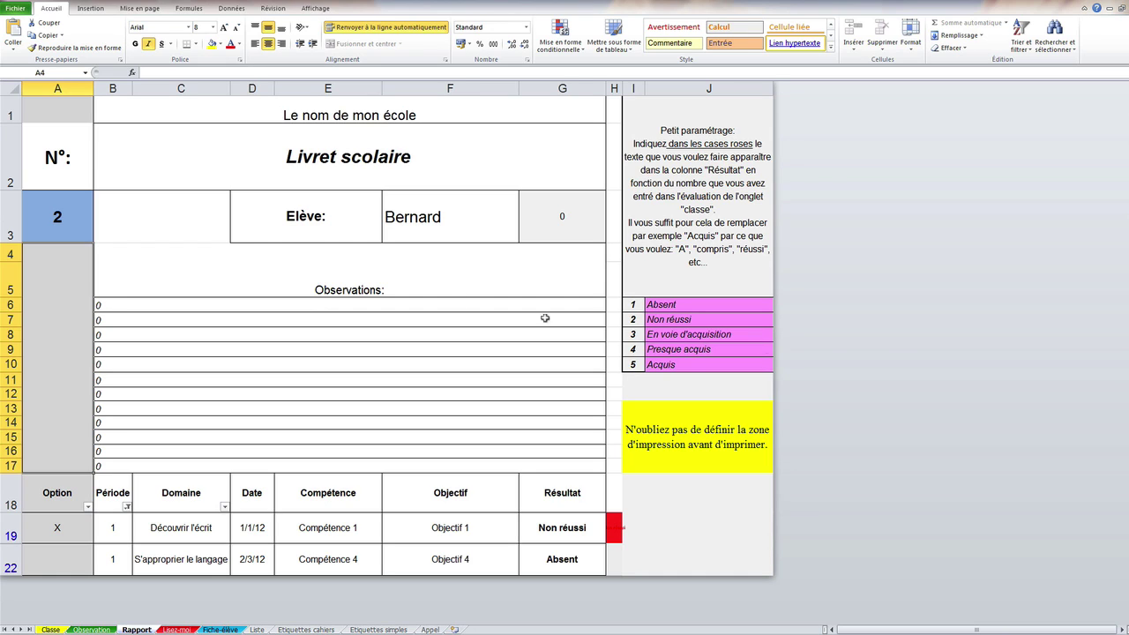
pyautogui.click(61, 220)
pyautogui.write('3')
pyautogui.press('Return')
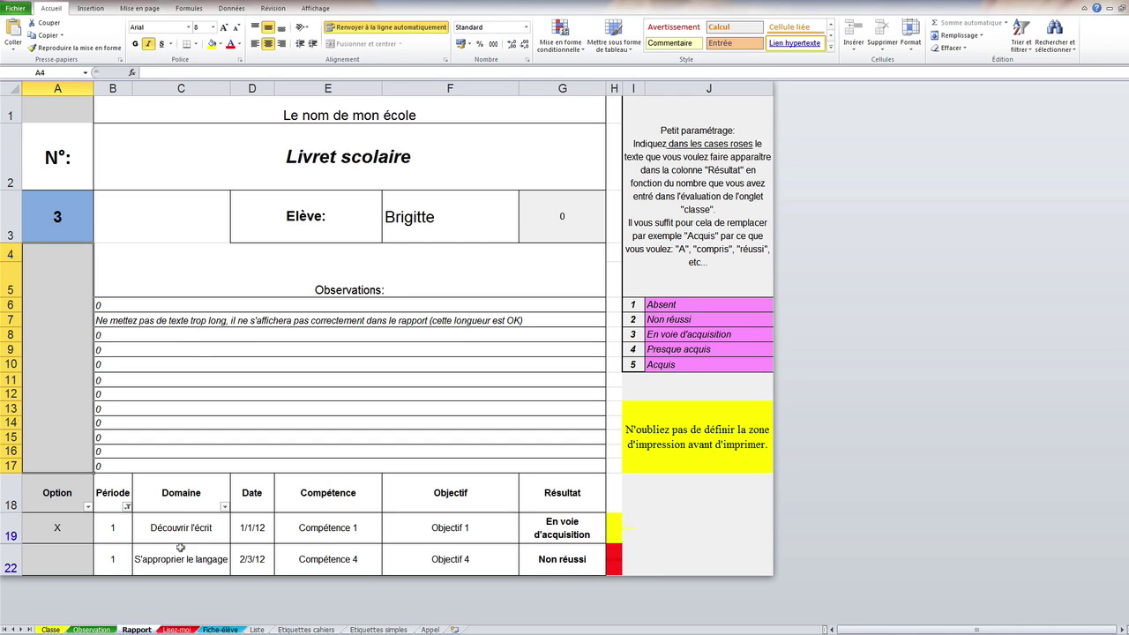
# Show all periods again in the report's Période filter and look over the full list of results.
pyautogui.click(128, 507)
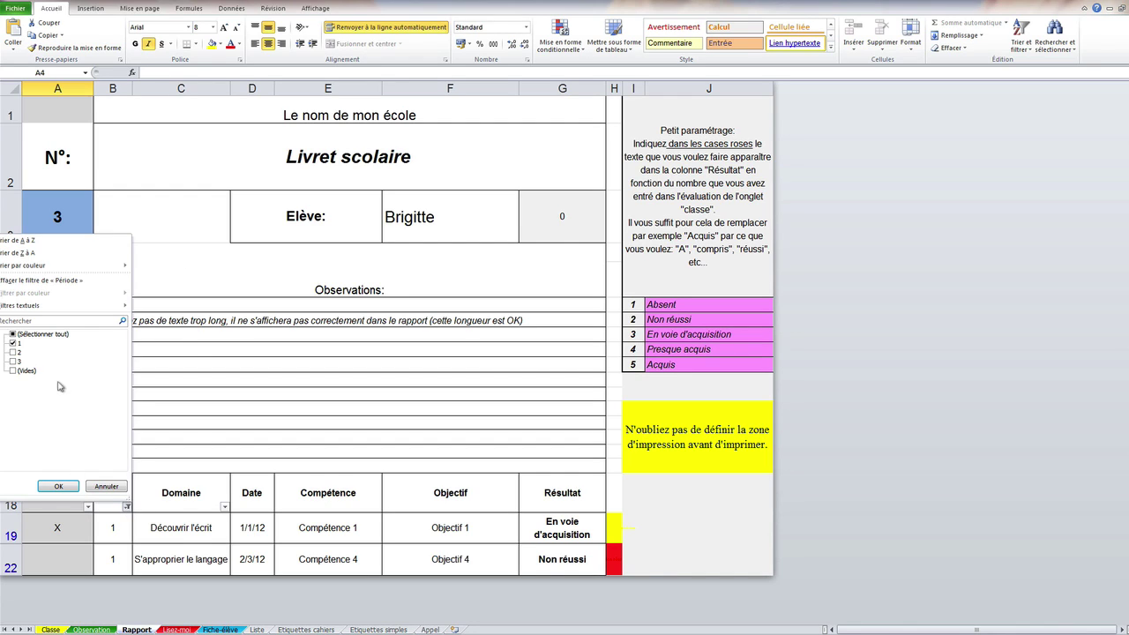
pyautogui.click(14, 335)
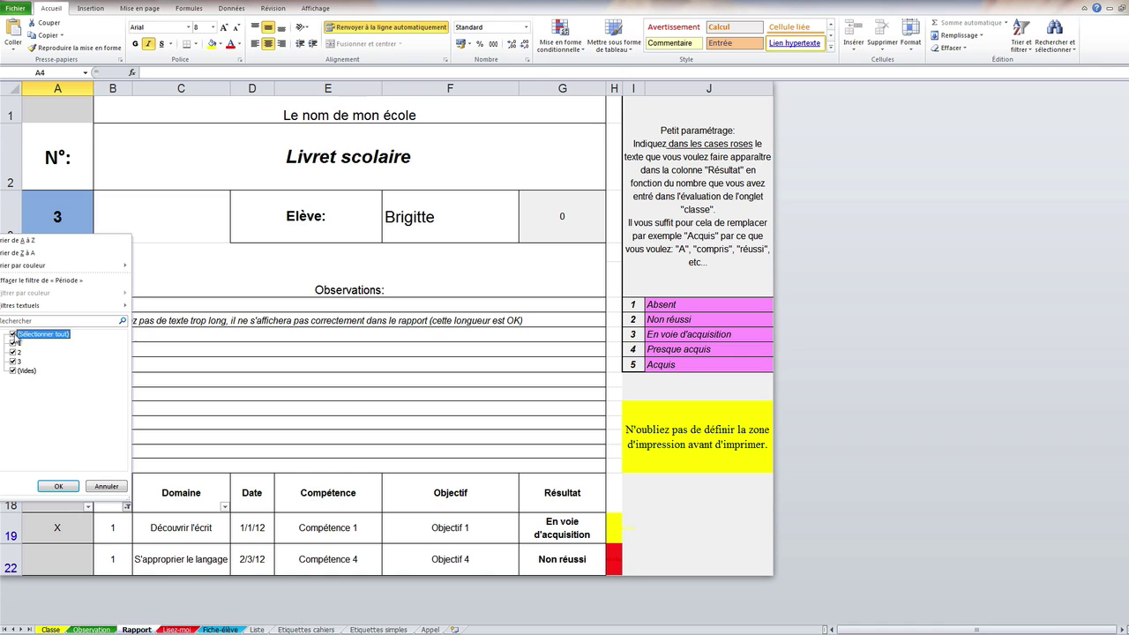
pyautogui.click(59, 486)
pyautogui.scroll(-1, 421, 417)
pyautogui.scroll(-3, 421, 416)
pyautogui.scroll(6, 420, 416)
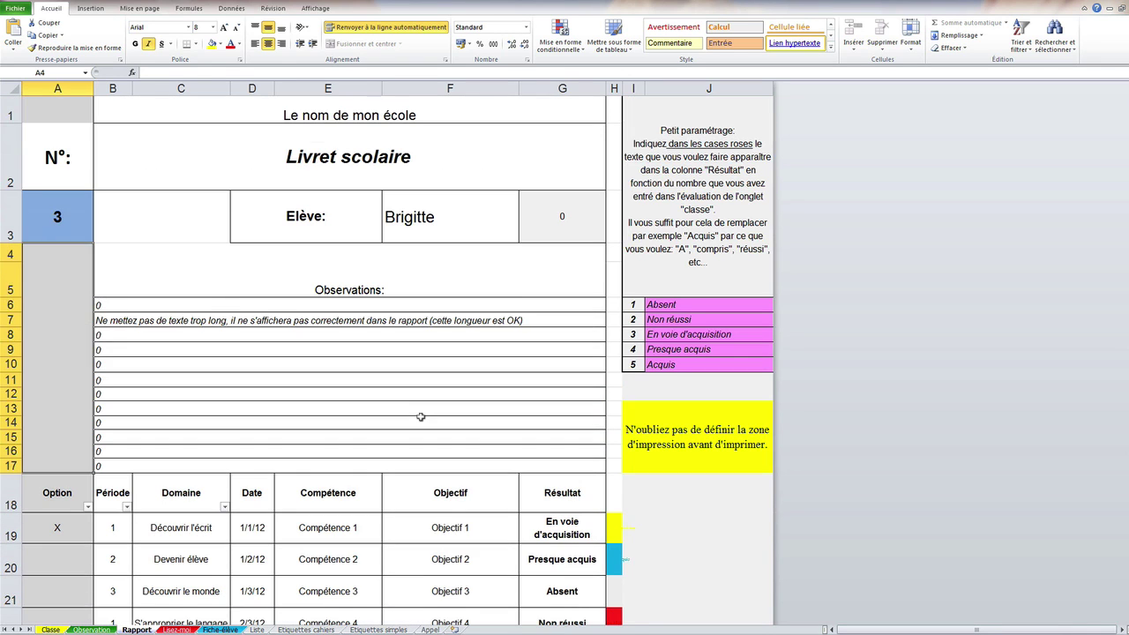
# Set the pupil number in the report's blue N° cell to 1.
pyautogui.click(59, 216)
pyautogui.write('1')
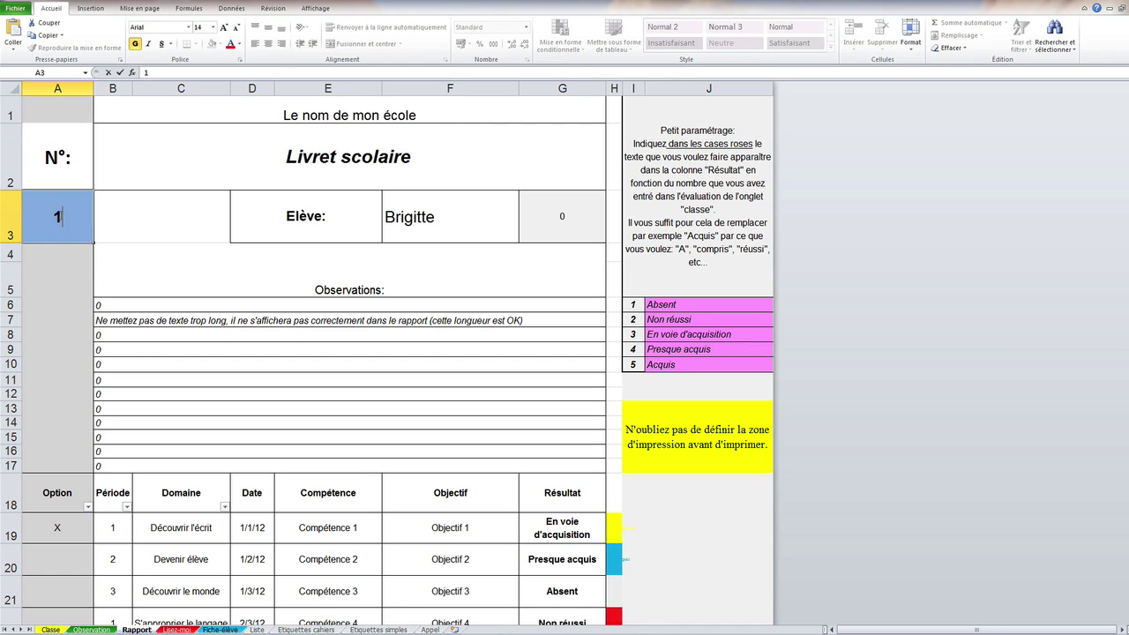
pyautogui.press('Return')
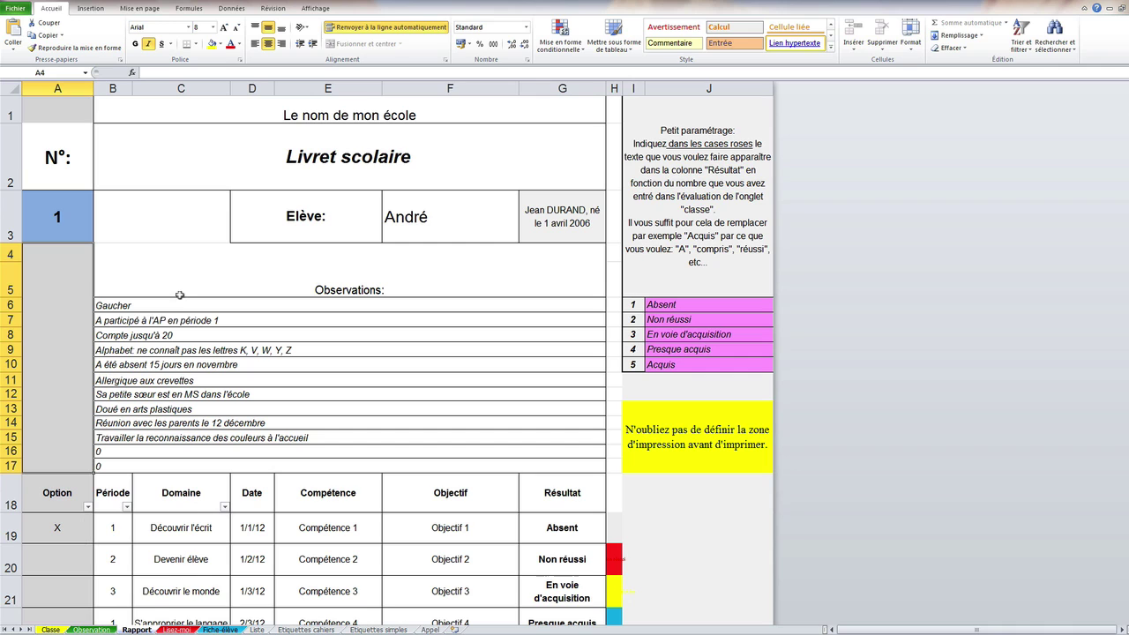
# Examine the first pupil's optional name and birth date cell on the Observation sheet and return to the Rapport sheet.
pyautogui.click(104, 629)
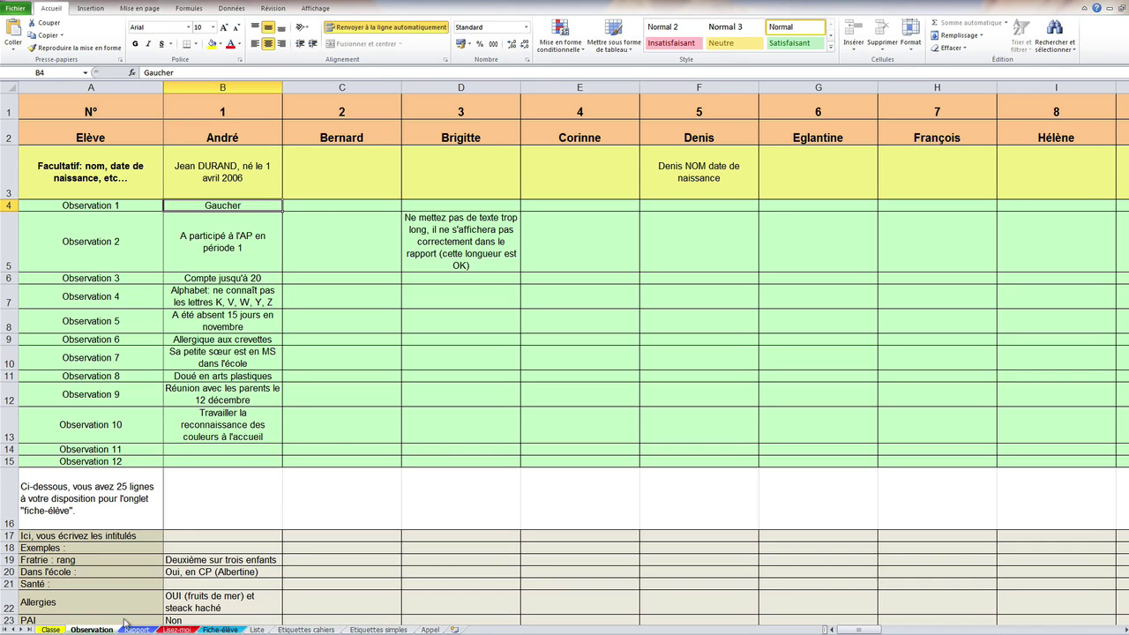
pyautogui.click(213, 172)
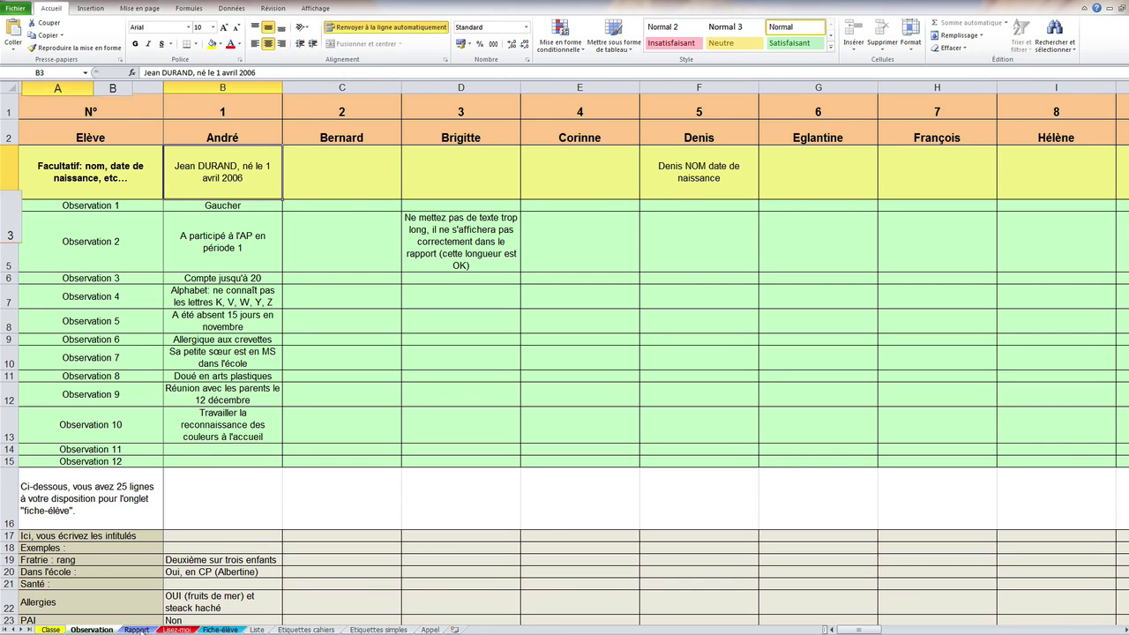
pyautogui.click(137, 629)
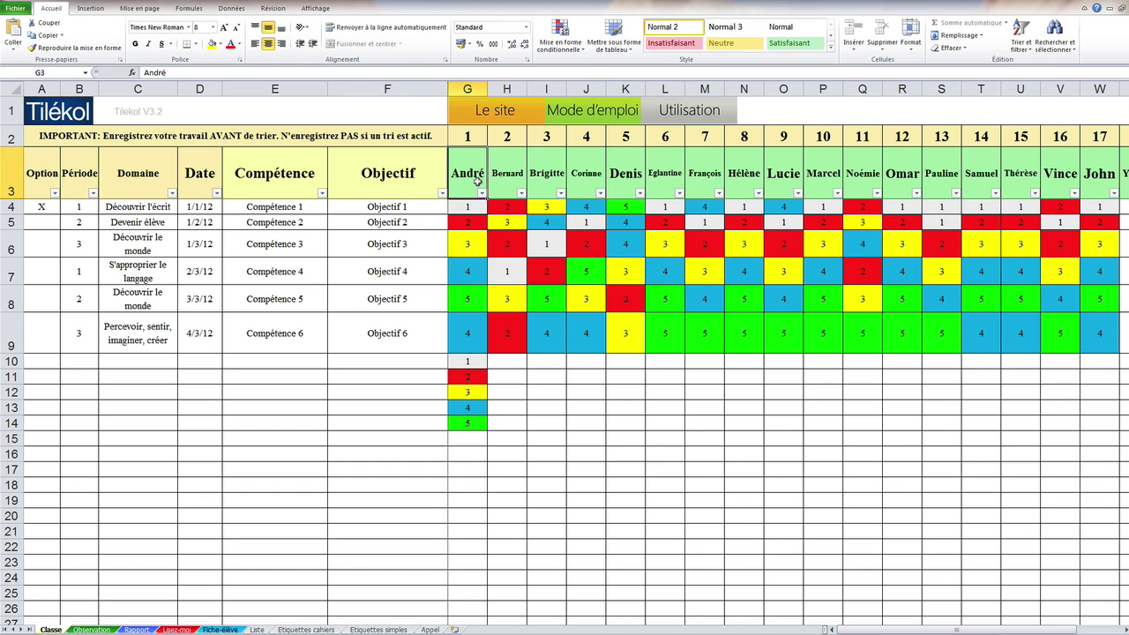
# On the Classe sheet, replace the first name in the header of pupil 1 with another first name.
pyautogui.click(478, 183)
pyautogui.write('J')
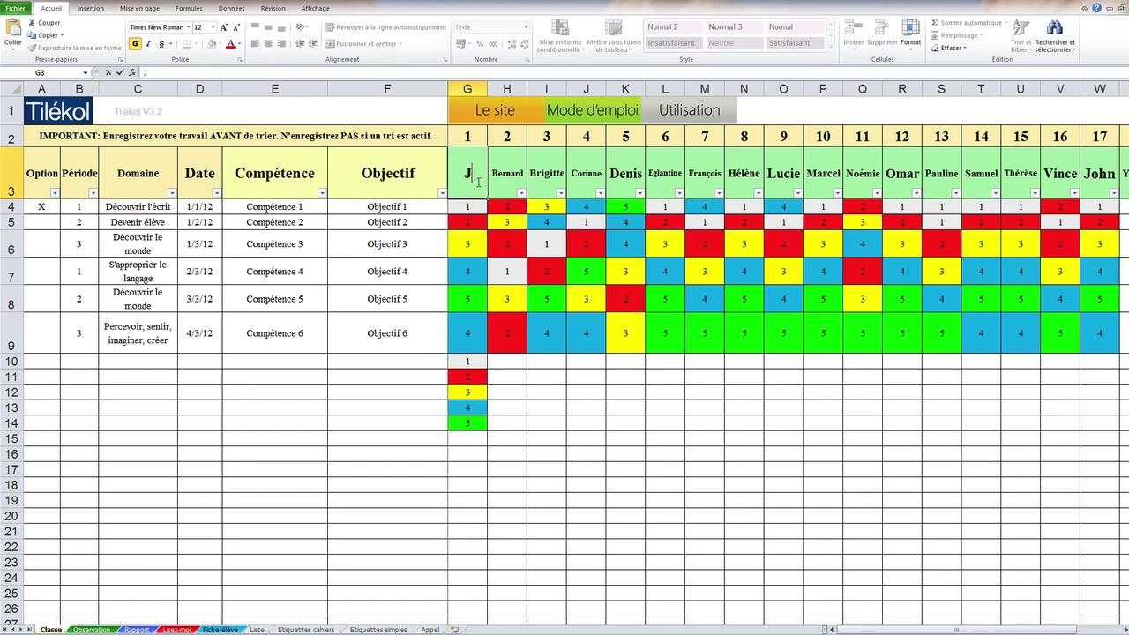
pyautogui.write('ean')
pyautogui.press('Return')
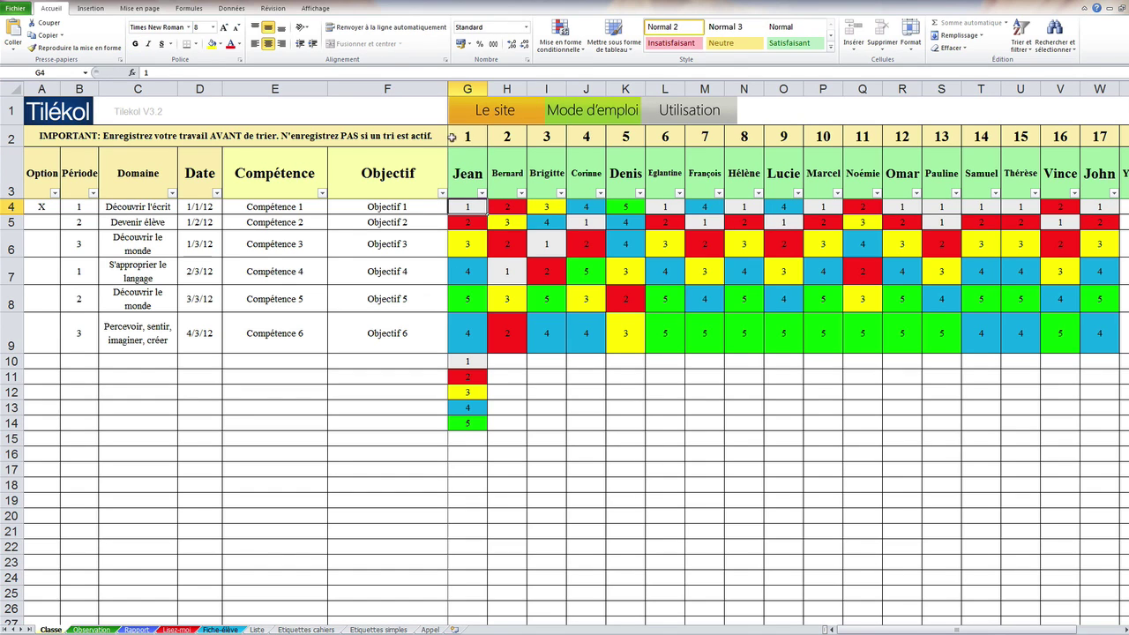
# Compare the first pupil's name and number across the Rapport, Classe and Observation sheets.
pyautogui.click(137, 630)
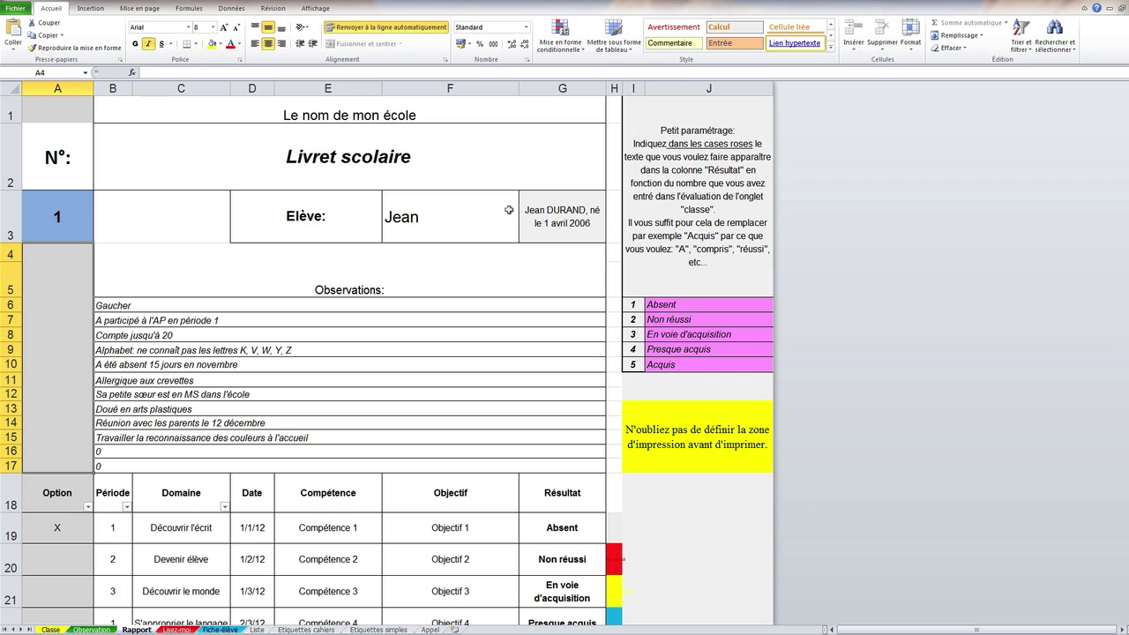
pyautogui.click(400, 224)
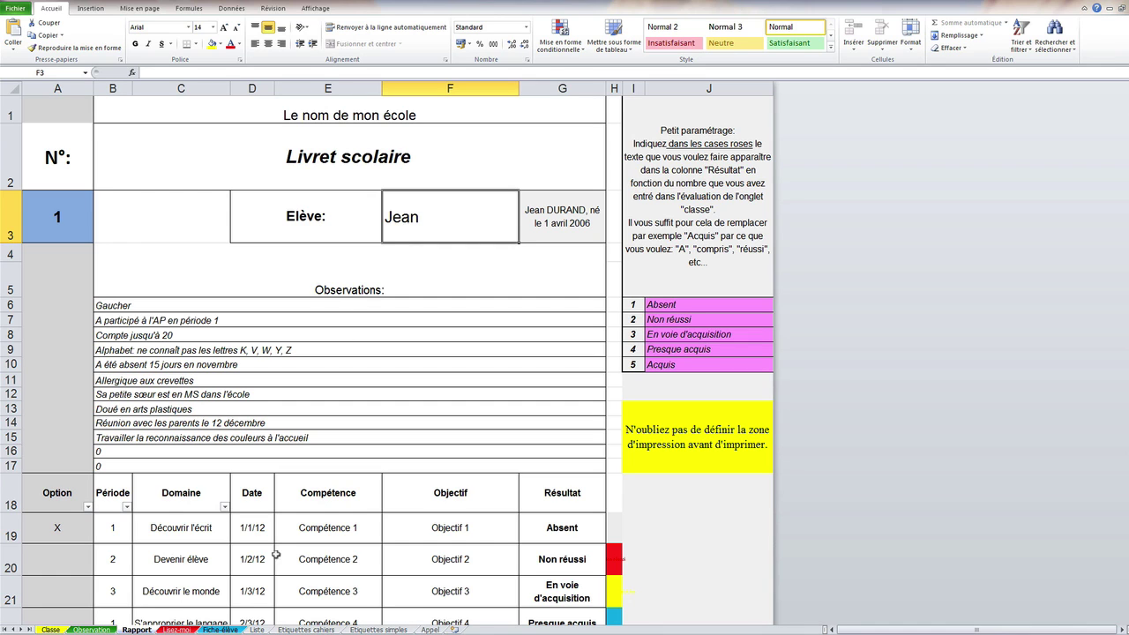
pyautogui.click(50, 630)
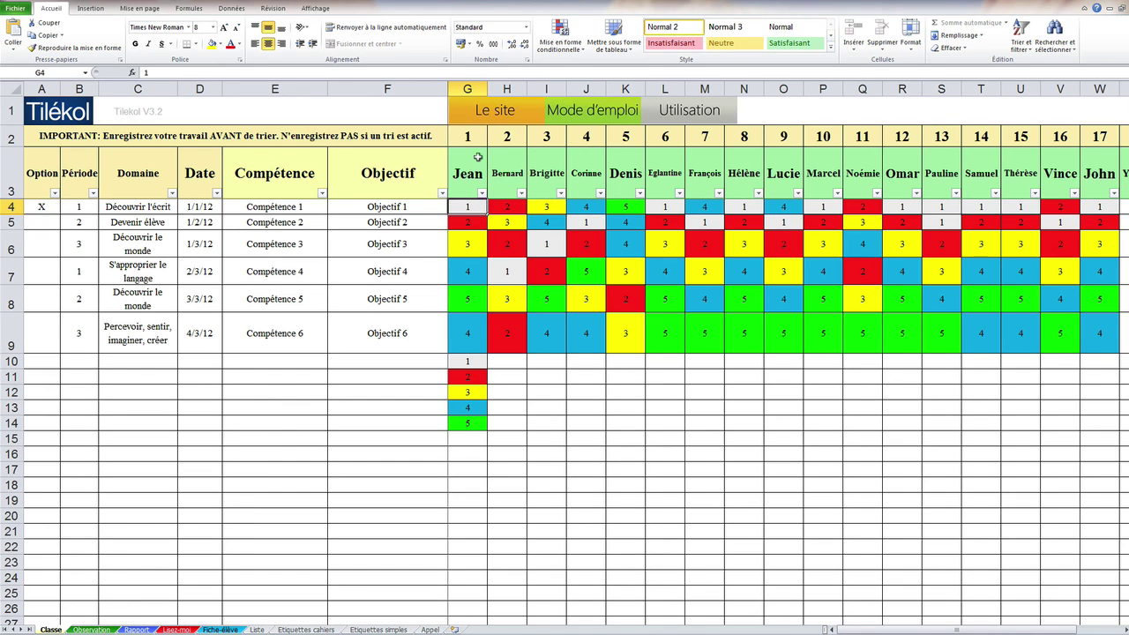
pyautogui.click(472, 175)
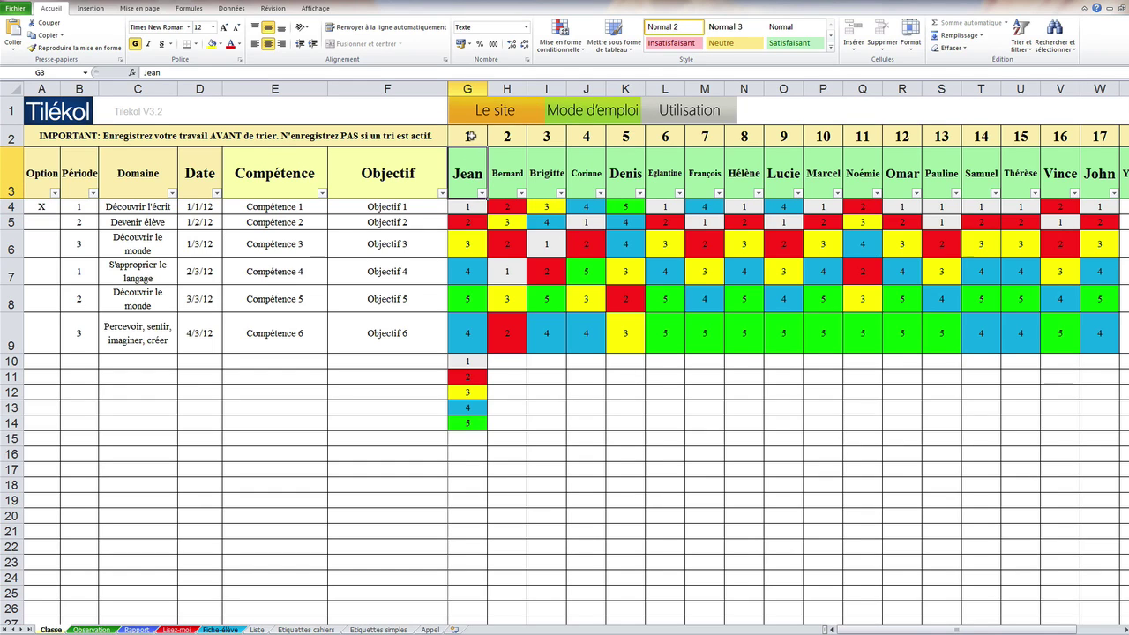
pyautogui.click(471, 136)
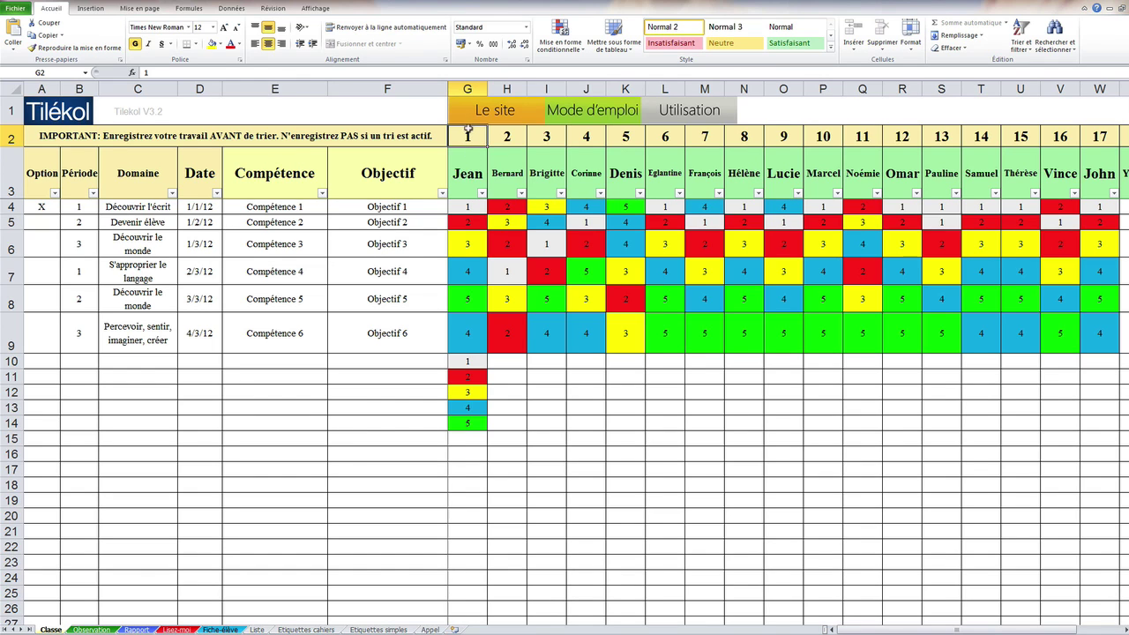
pyautogui.click(92, 630)
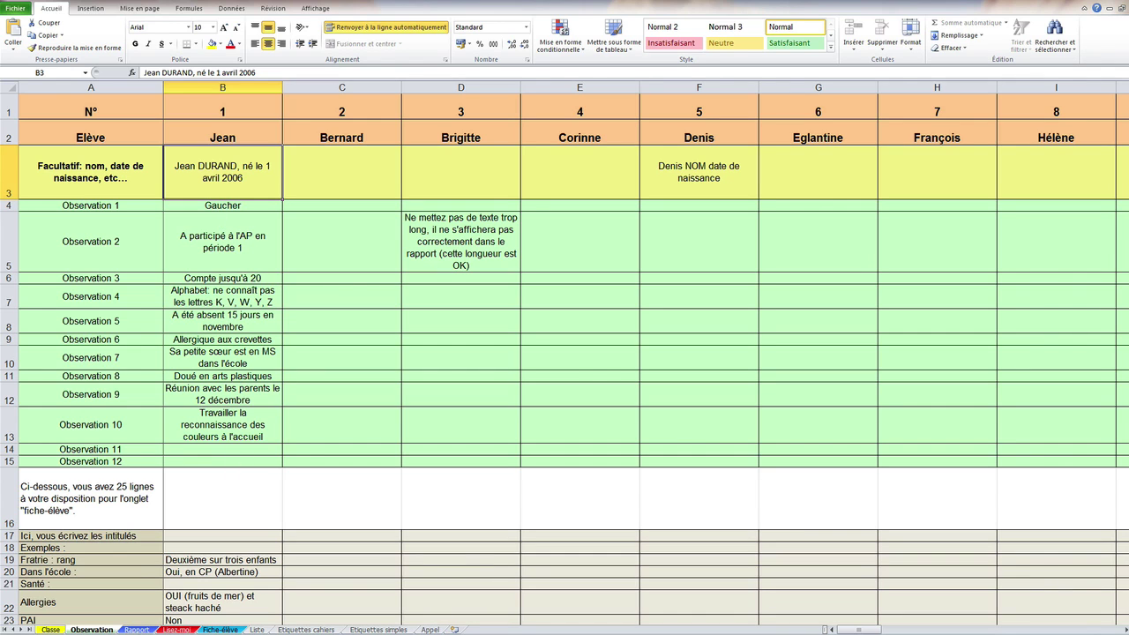
pyautogui.click(136, 629)
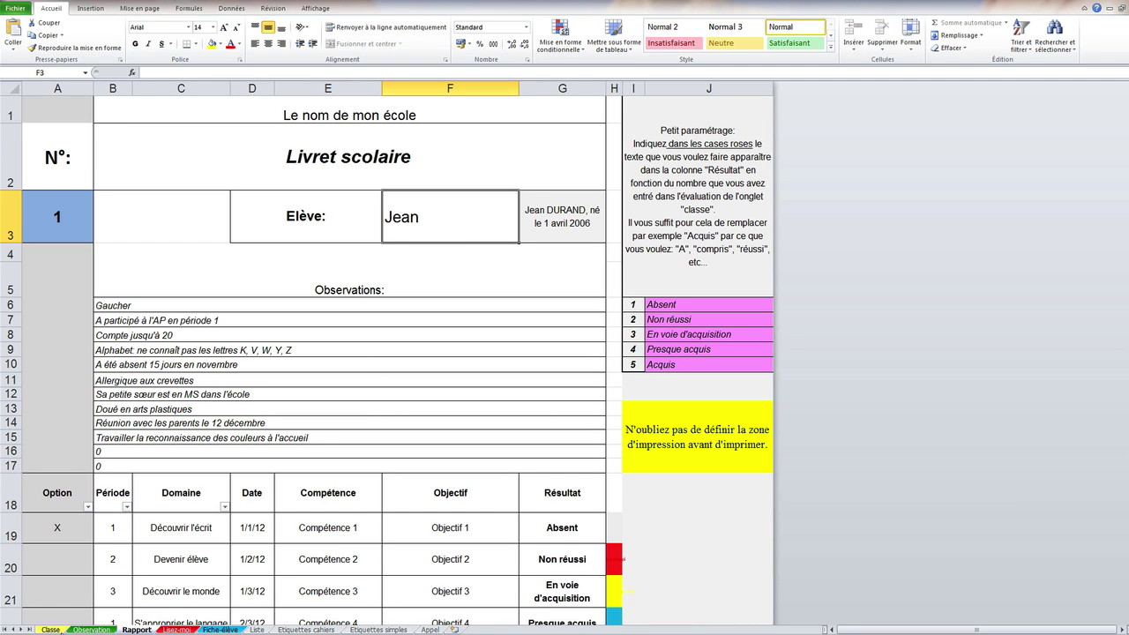
pyautogui.click(50, 629)
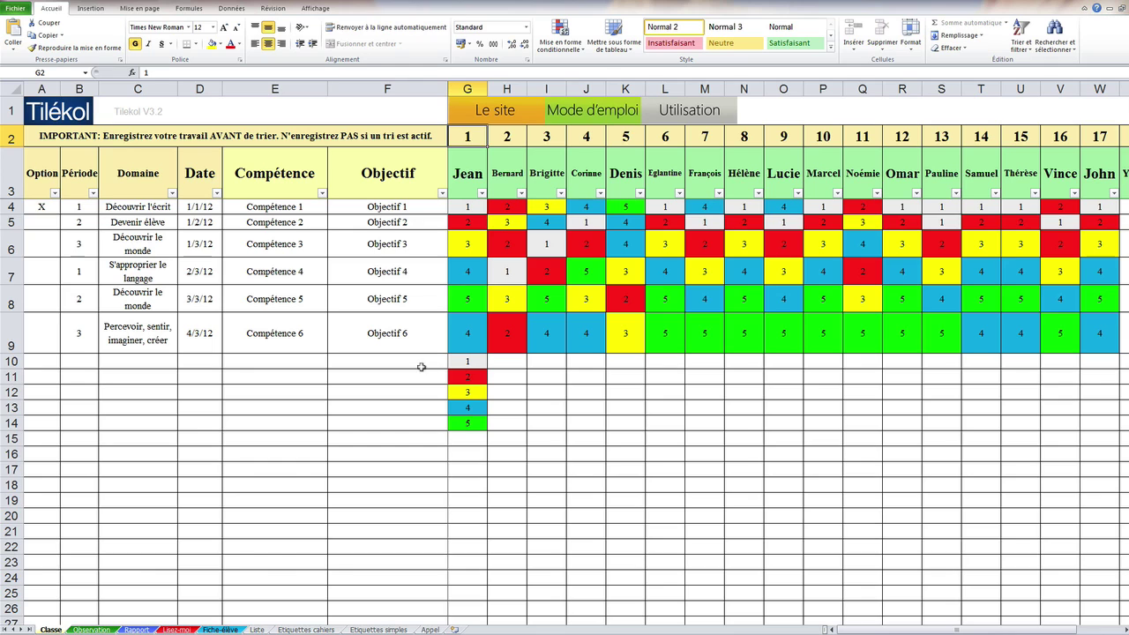
# Examine the custom heading rows below the observations on the Observation sheet and compare them with the Fiche-élève sheet.
pyautogui.click(91, 630)
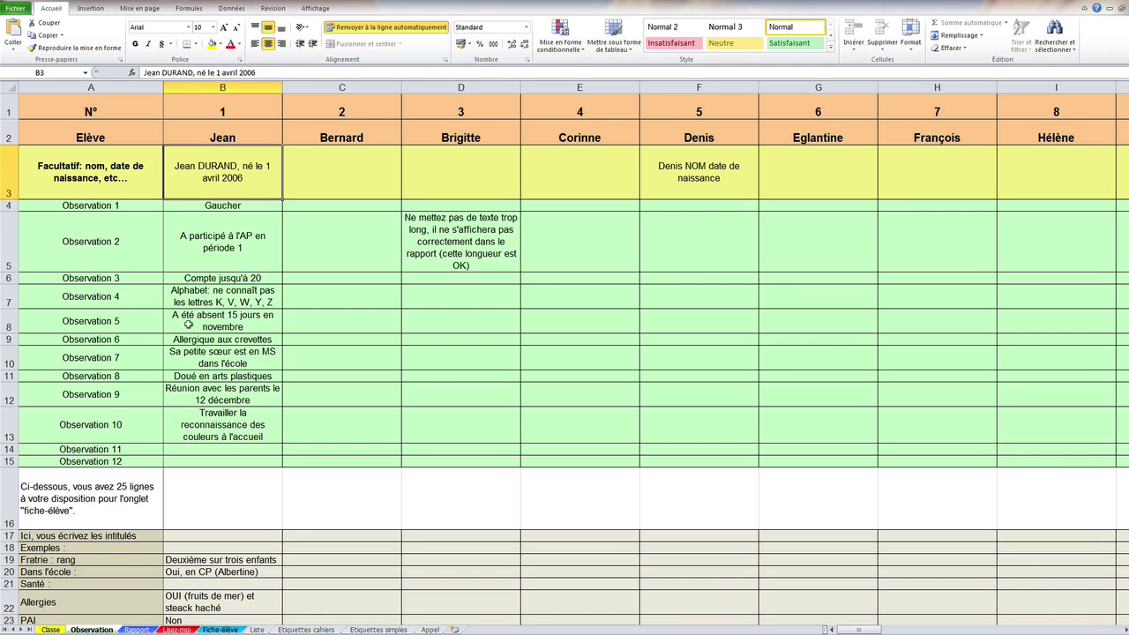
pyautogui.scroll(-3, 188, 324)
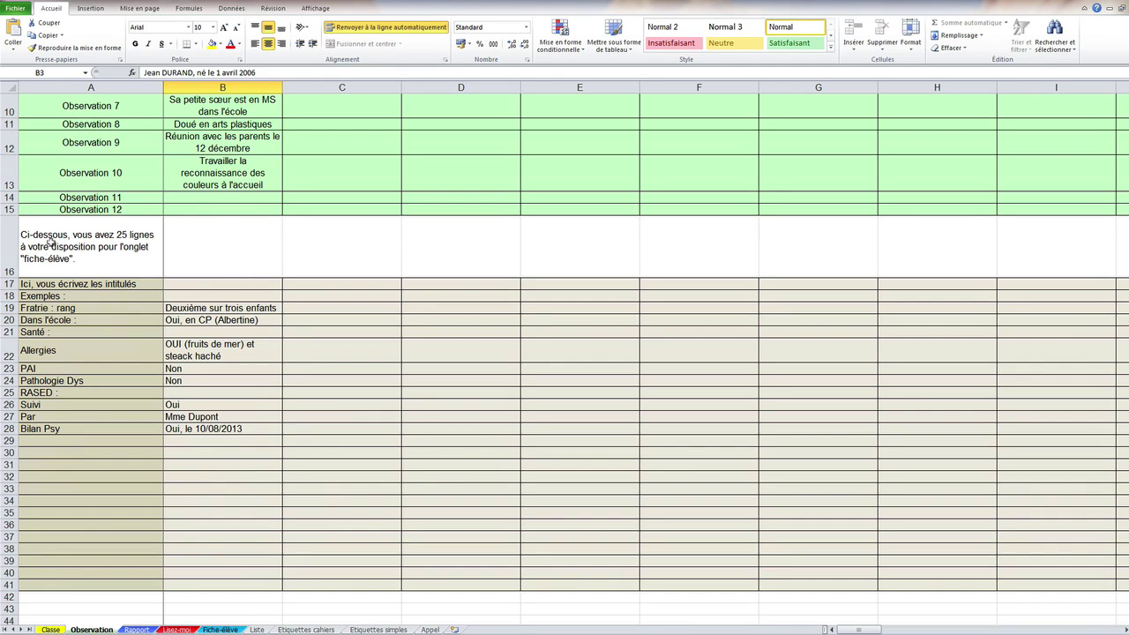
pyautogui.moveTo(71, 295)
pyautogui.mouseDown()
pyautogui.moveTo(53, 414)
pyautogui.moveTo(63, 429)
pyautogui.moveTo(70, 295)
pyautogui.mouseUp()
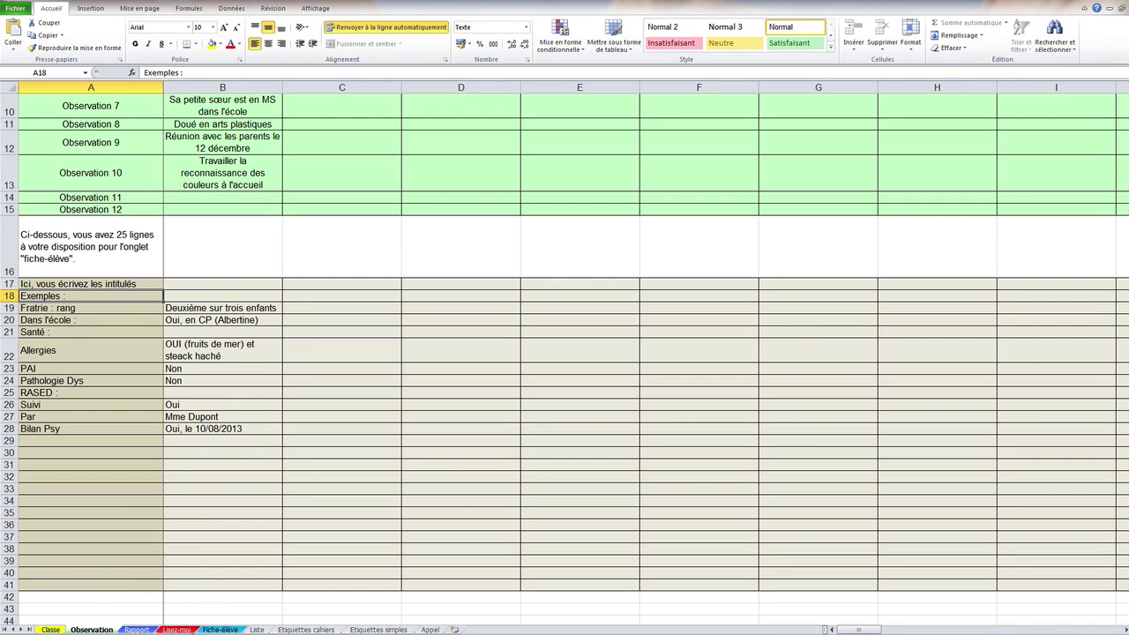
pyautogui.click(219, 630)
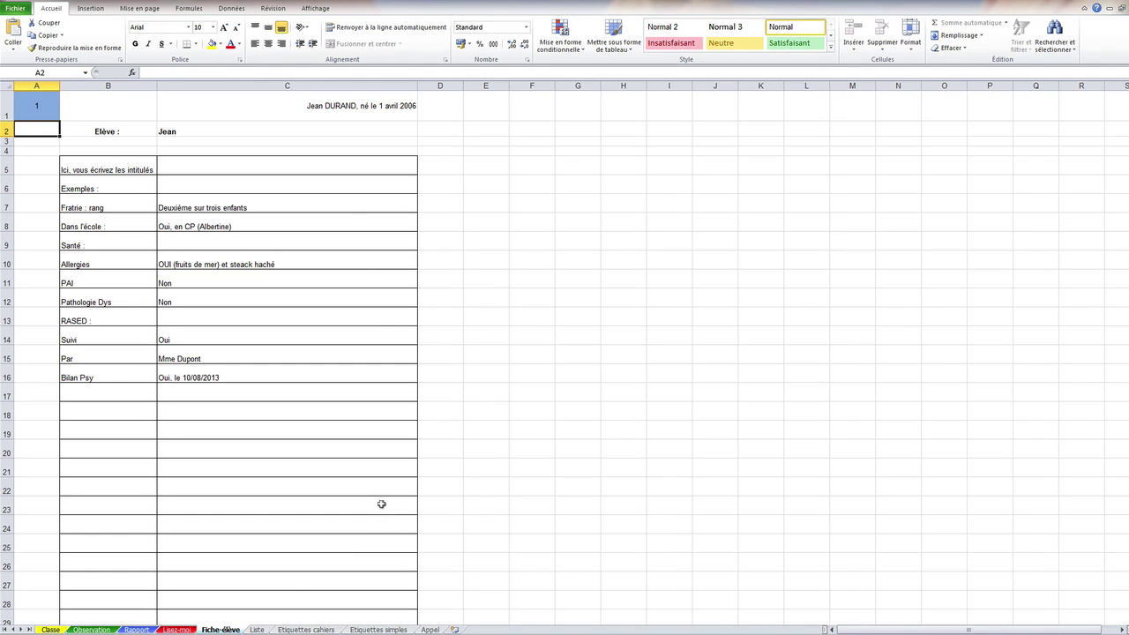
# On the Fiche-élève sheet, set the pupil number in cell A1 to 2, and set it back to 1.
pyautogui.click(33, 107)
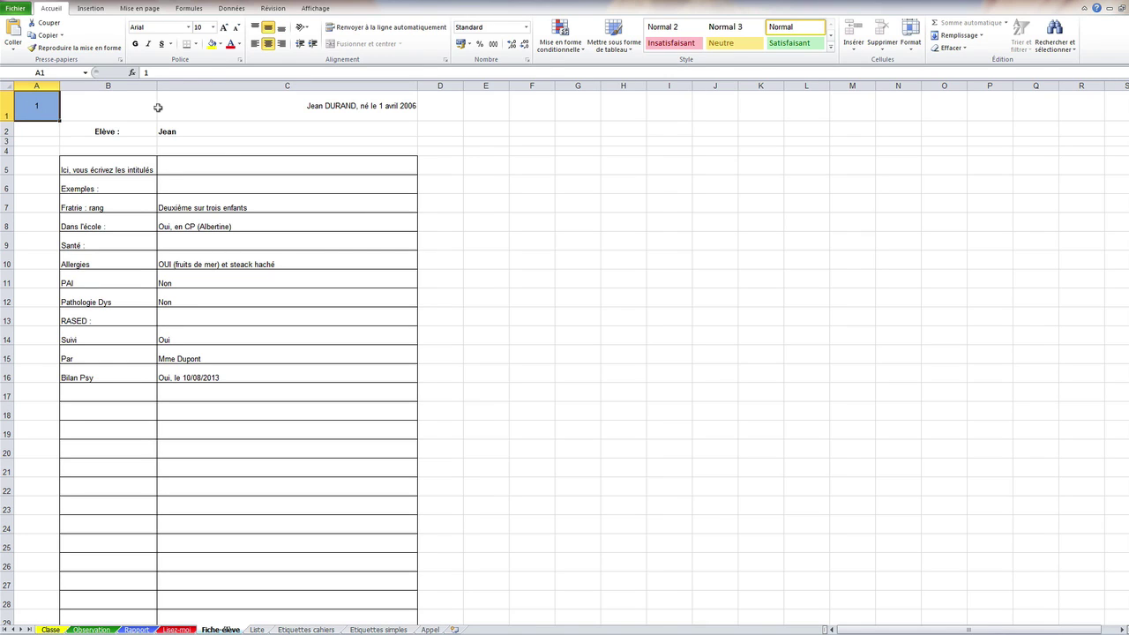
pyautogui.write('2')
pyautogui.press('Return')
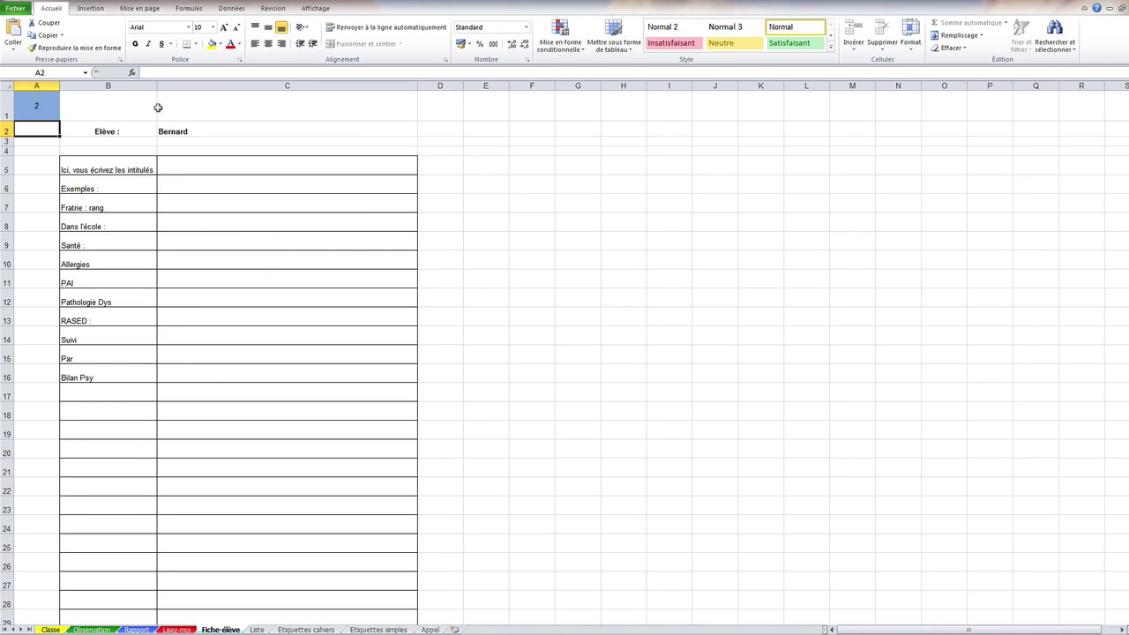
pyautogui.click(36, 106)
pyautogui.write('1')
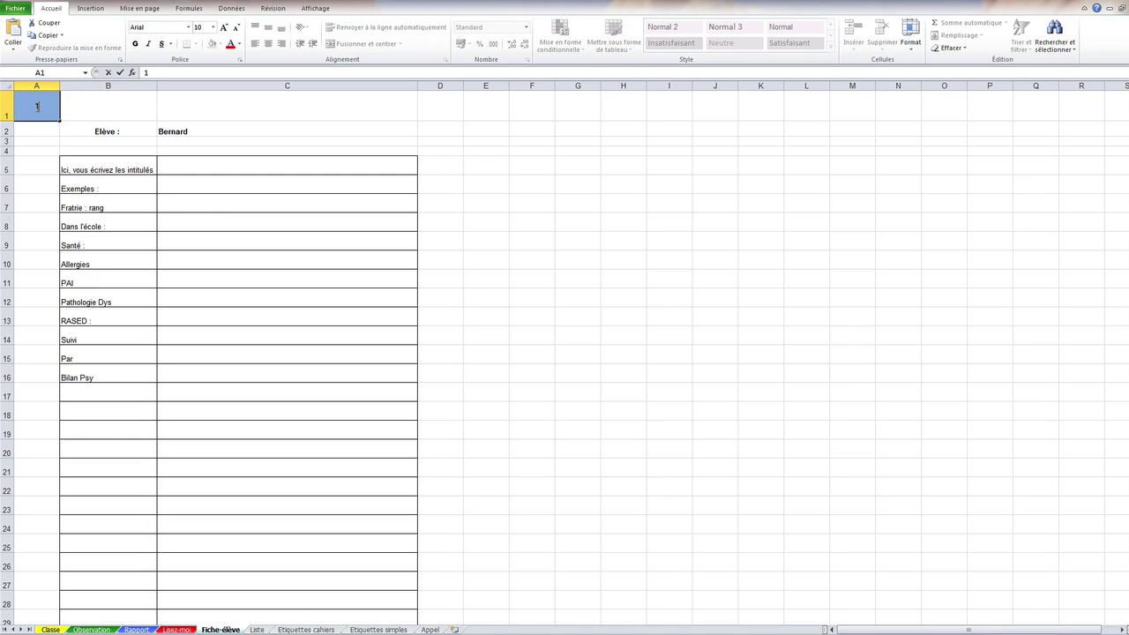
pyautogui.press('Return')
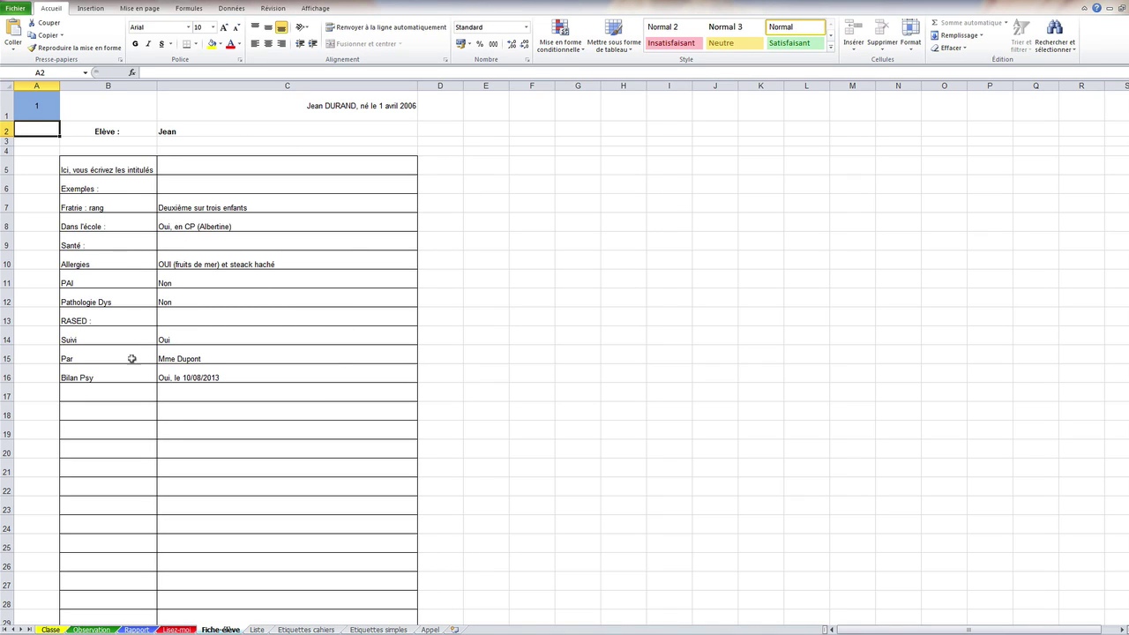
# Compare the pupil names on the Liste sheet with the Classe, Observation and Fiche-élève sheets.
pyautogui.click(51, 629)
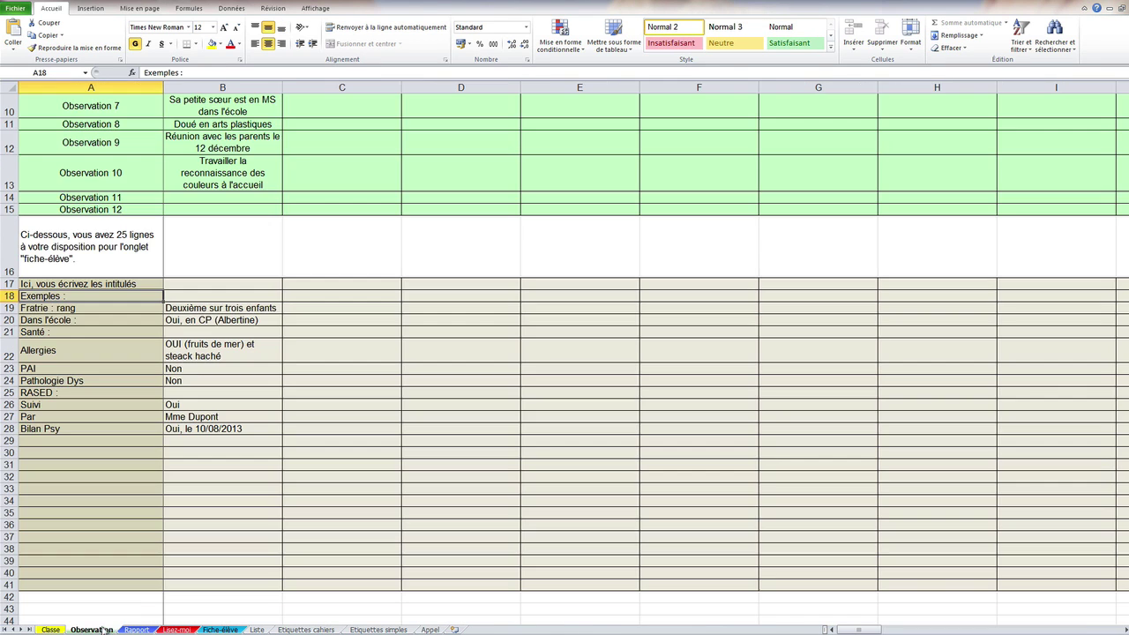
pyautogui.click(106, 629)
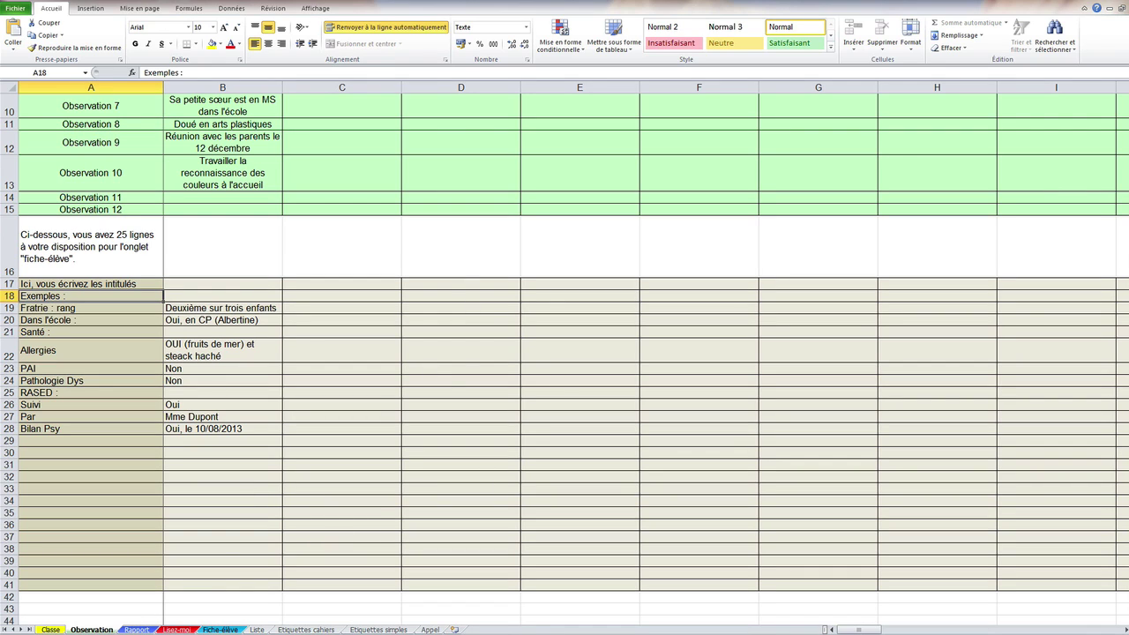
pyautogui.click(256, 630)
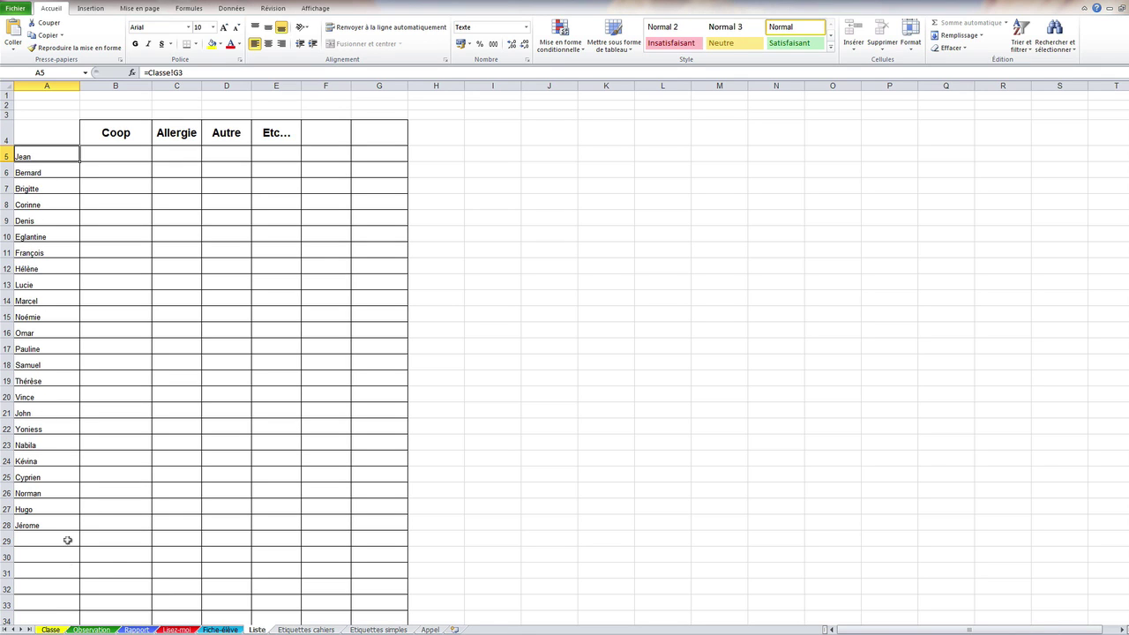
pyautogui.click(51, 629)
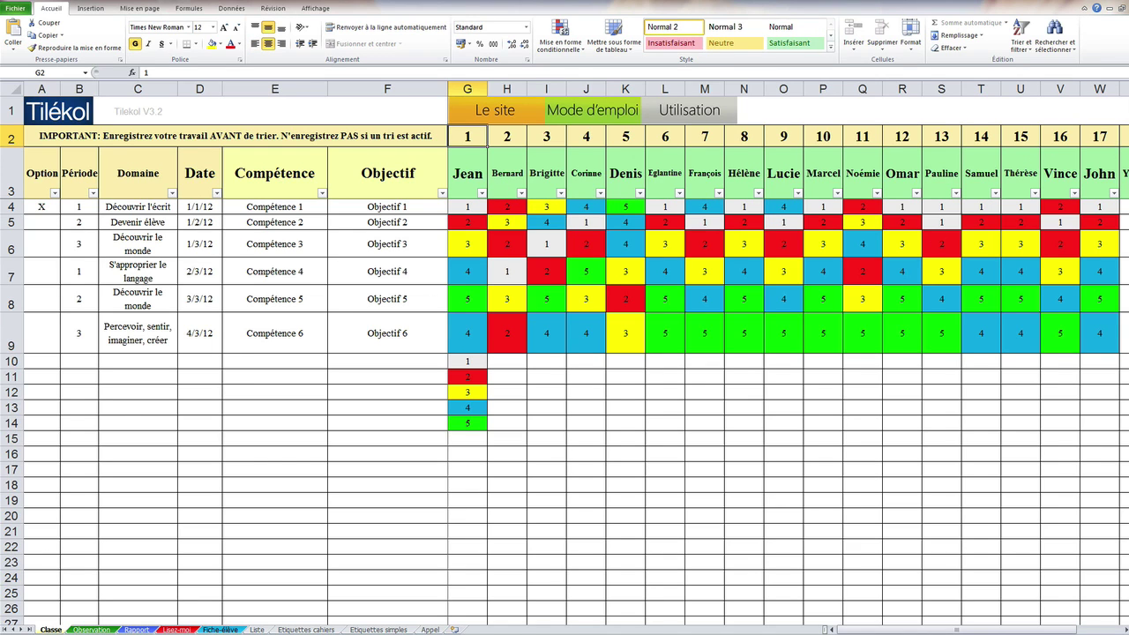
pyautogui.click(219, 628)
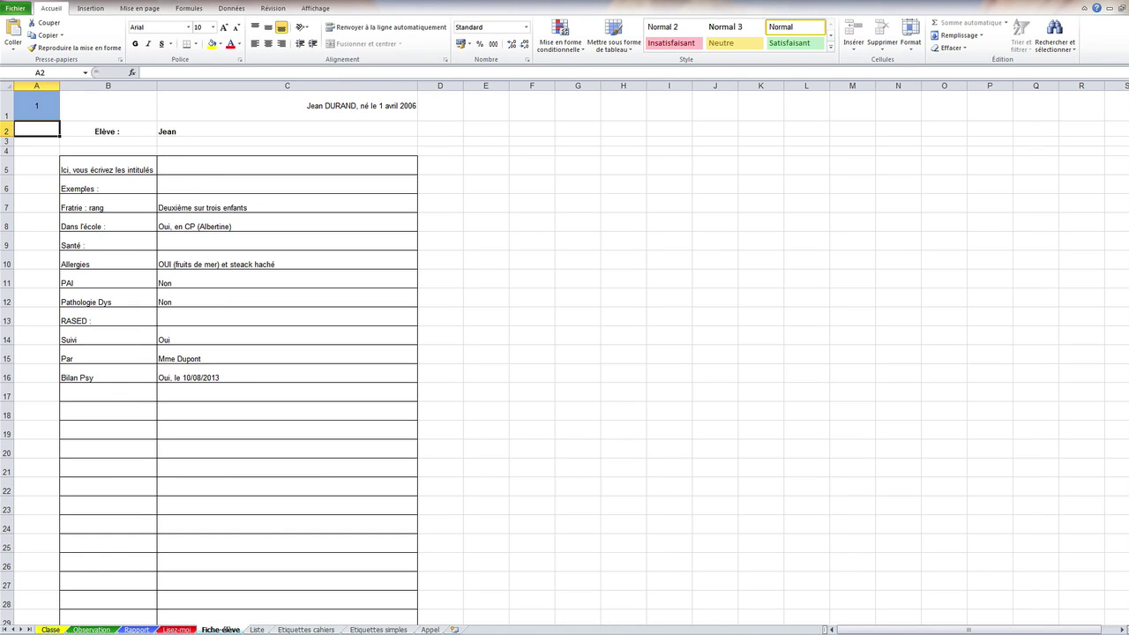
# On the Liste sheet, clear the Coop heading in cell B4 and widen the Allergie column to about twice its width or more.
pyautogui.click(257, 629)
pyautogui.click(99, 133)
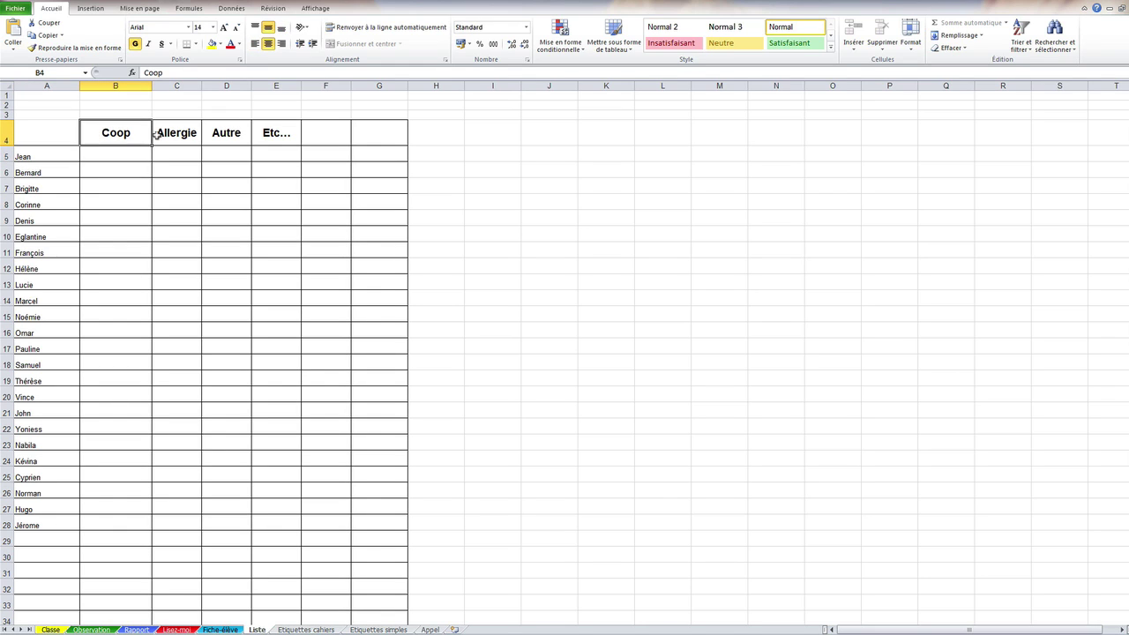
pyautogui.press('BackSpace')
pyautogui.press('Return')
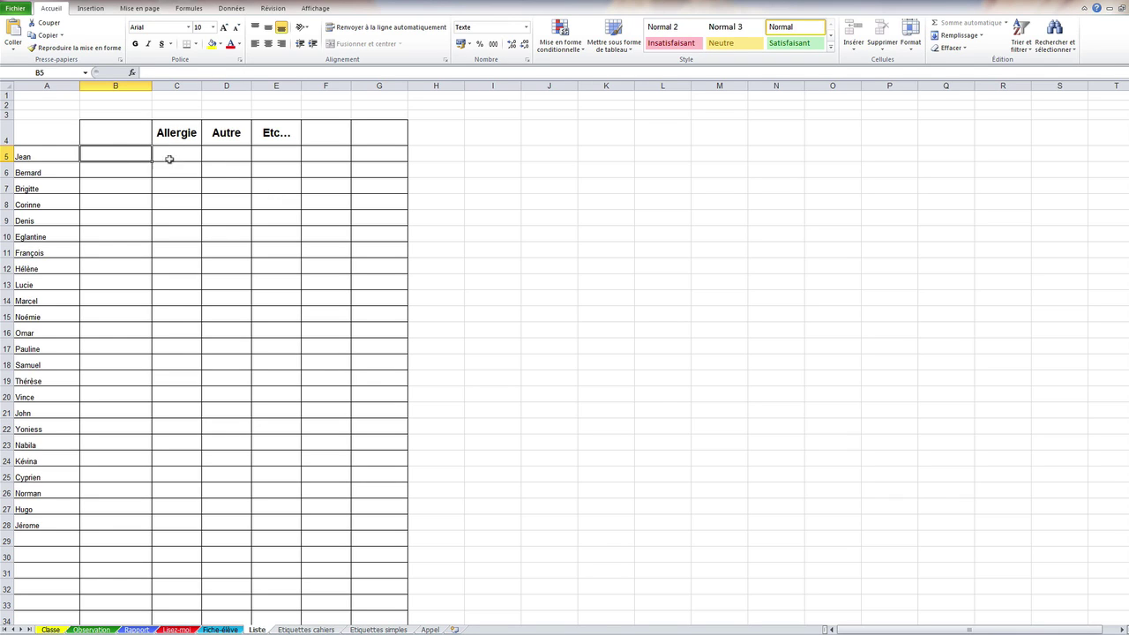
pyautogui.click(118, 136)
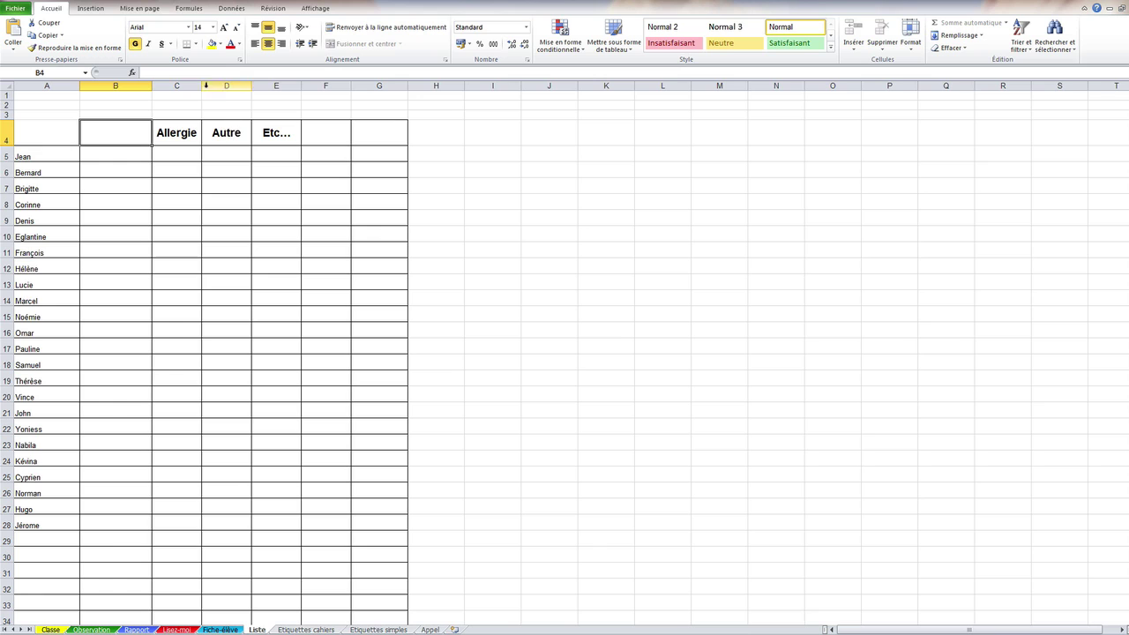
pyautogui.moveTo(202, 86); pyautogui.dragTo(289, 87)
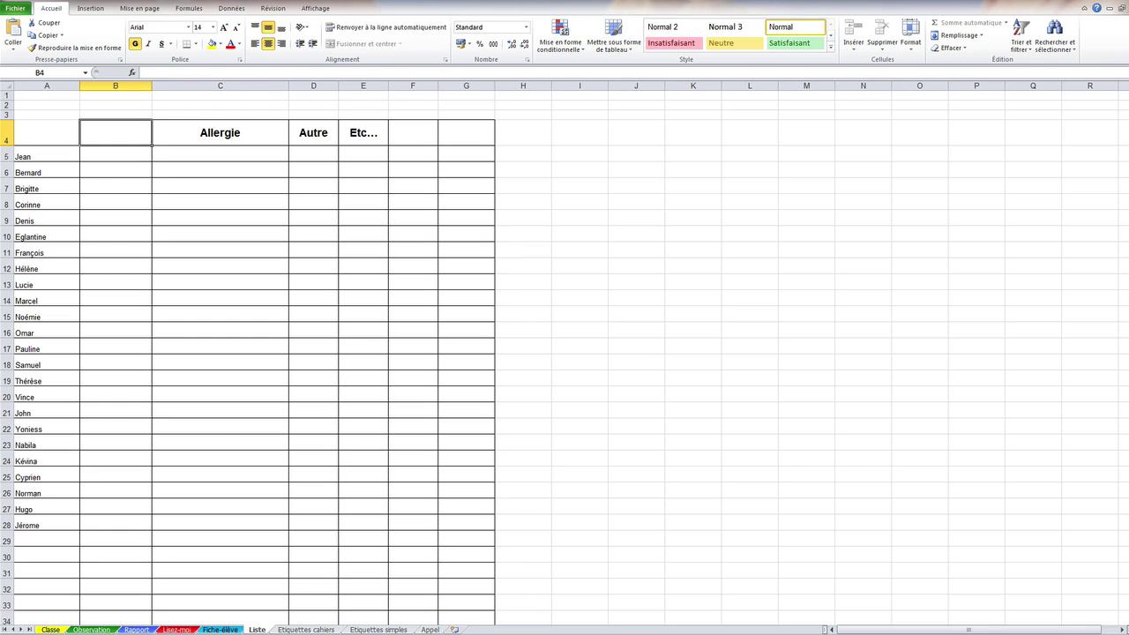
# On the Etiquettes cahiers sheet, change the yellow bottom-line content cell F2 to "Cahier de brouillon".
pyautogui.click(314, 630)
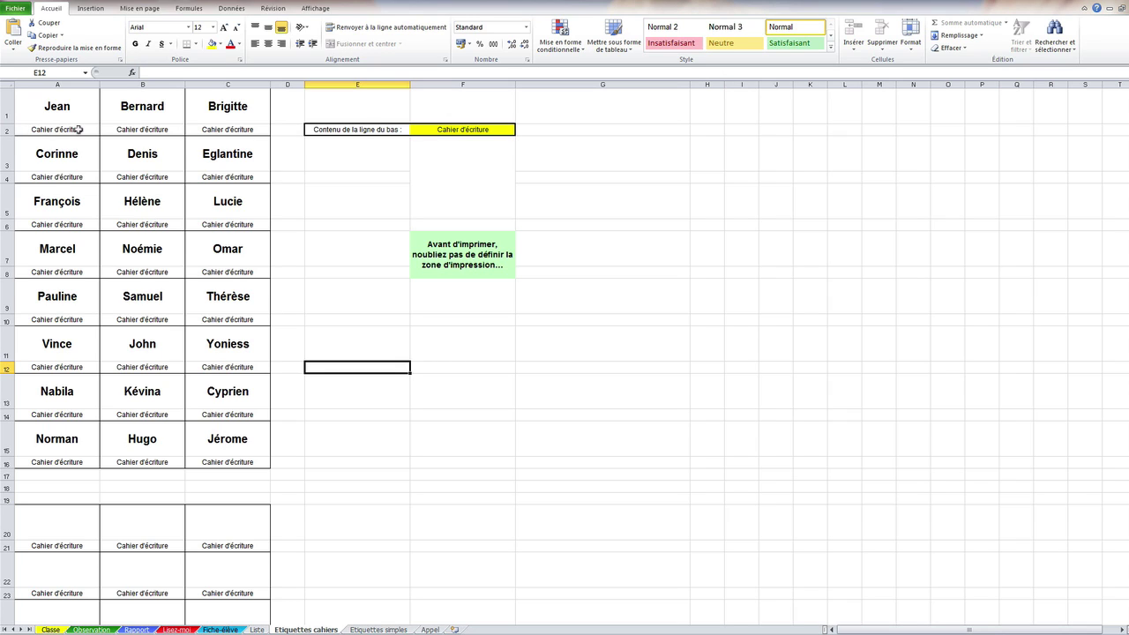
pyautogui.click(484, 131)
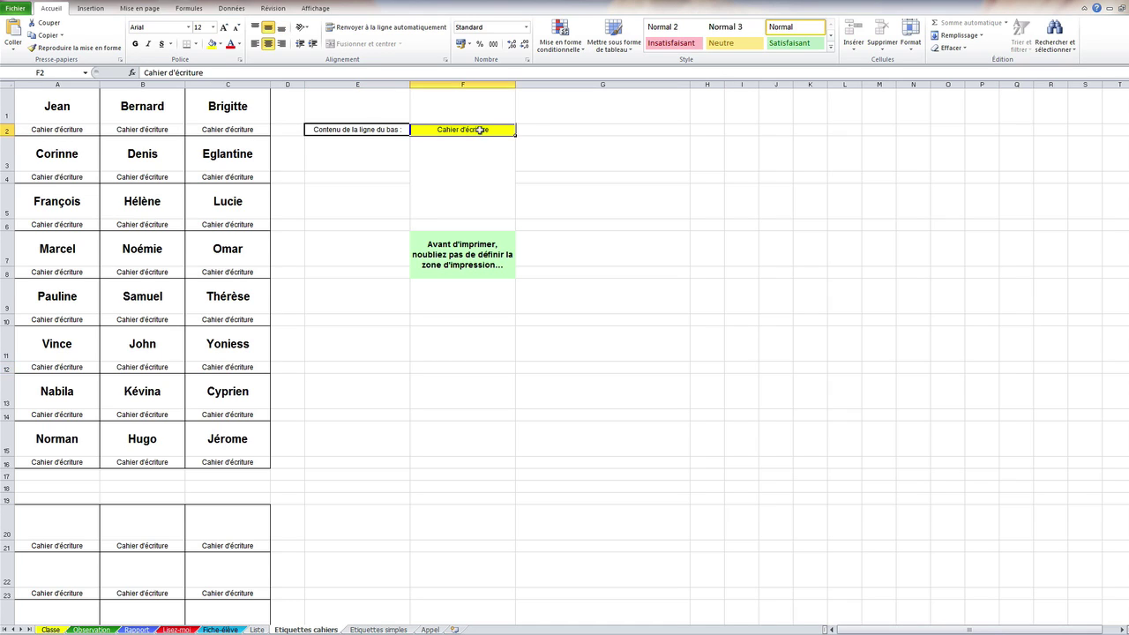
pyautogui.doubleClick(465, 129)
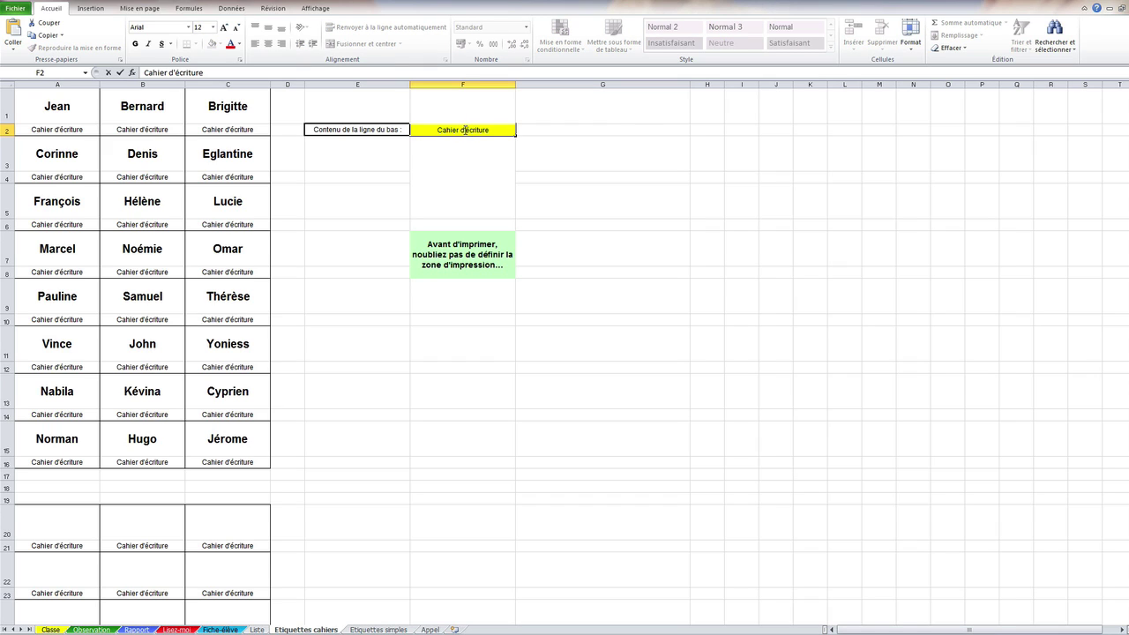
pyautogui.moveTo(465, 130); pyautogui.dragTo(538, 138)
pyautogui.press('BackSpace')
pyautogui.write('e brouillon')
pyautogui.click(460, 130)
pyautogui.press('BackSpace')
pyautogui.press('Return')
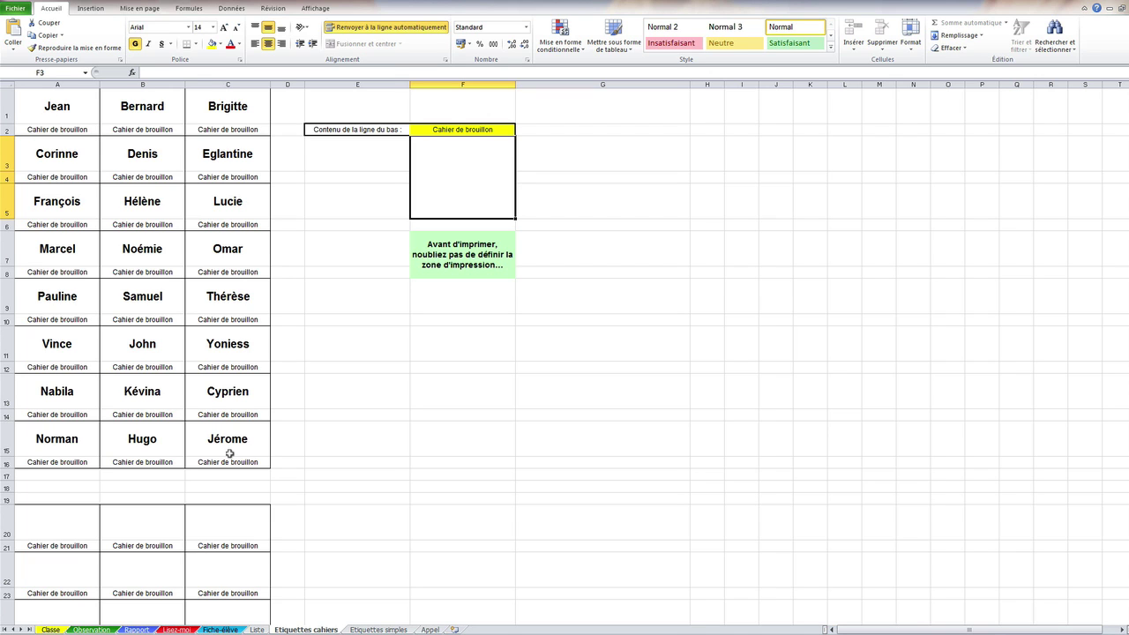
# Widen column C of the notebook labels and fill the name cell C1 with yellow.
pyautogui.scroll(-6, 202, 371)
pyautogui.scroll(6, 202, 370)
pyautogui.click(238, 107)
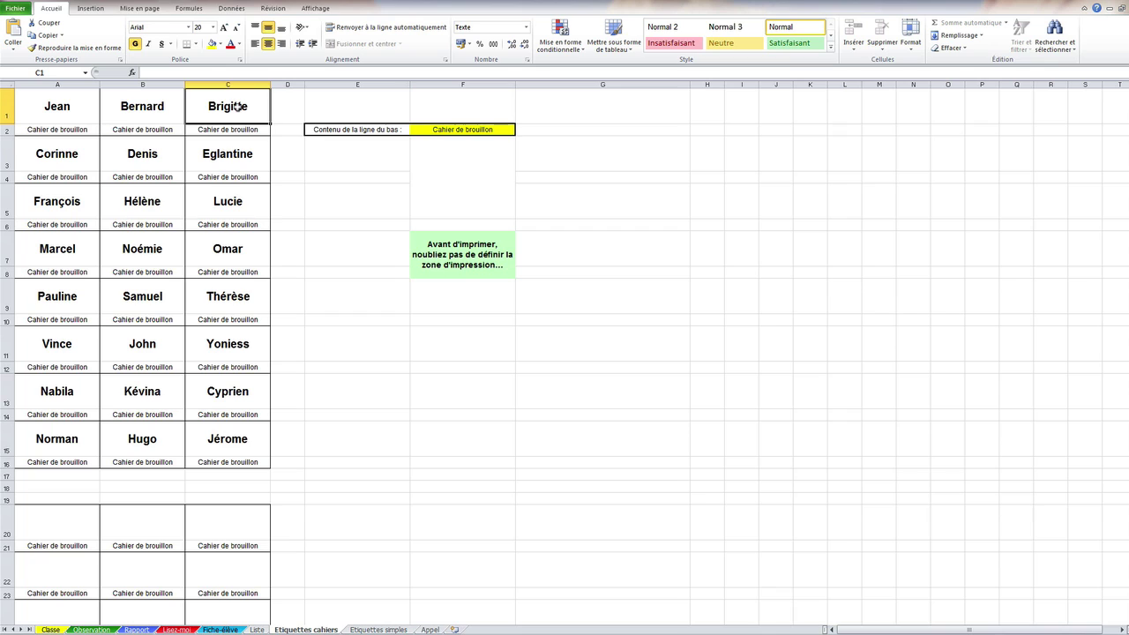
pyautogui.moveTo(271, 84); pyautogui.dragTo(333, 84)
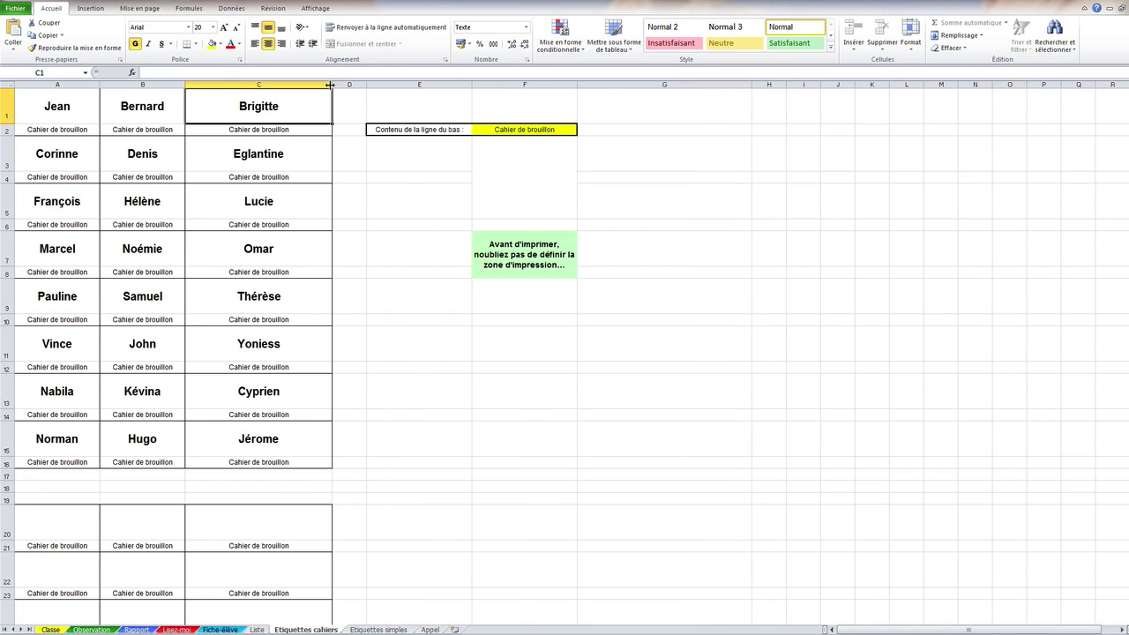
pyautogui.click(212, 43)
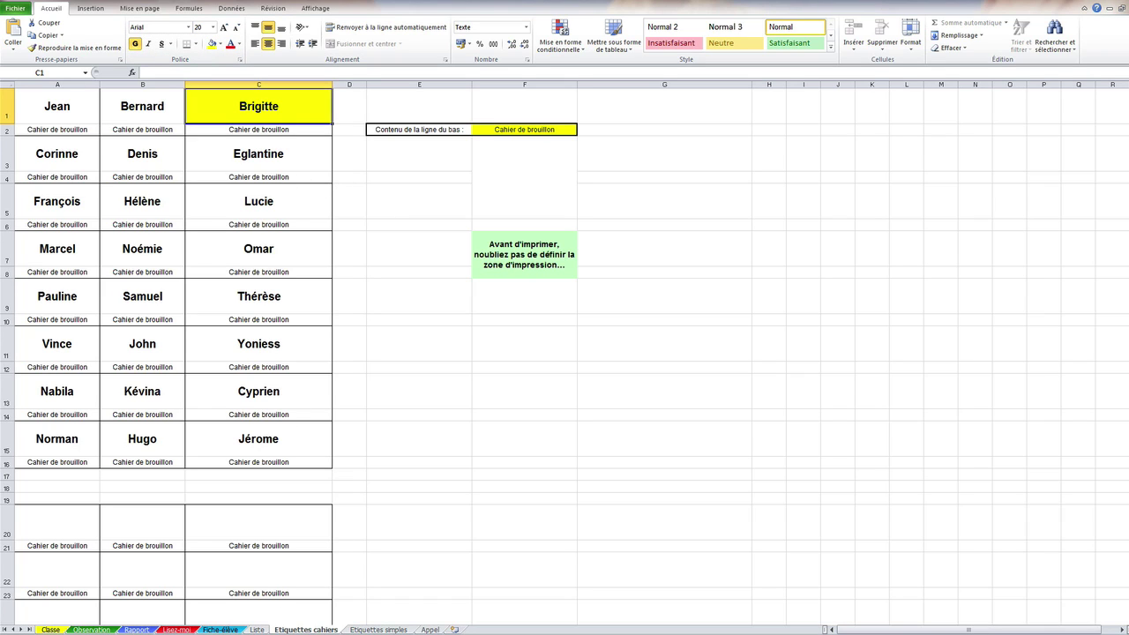
# On the Appel sheet, enter 25 pupils, 30 half-days of class and 25 absences for Août, and check the attendance charts.
pyautogui.click(377, 630)
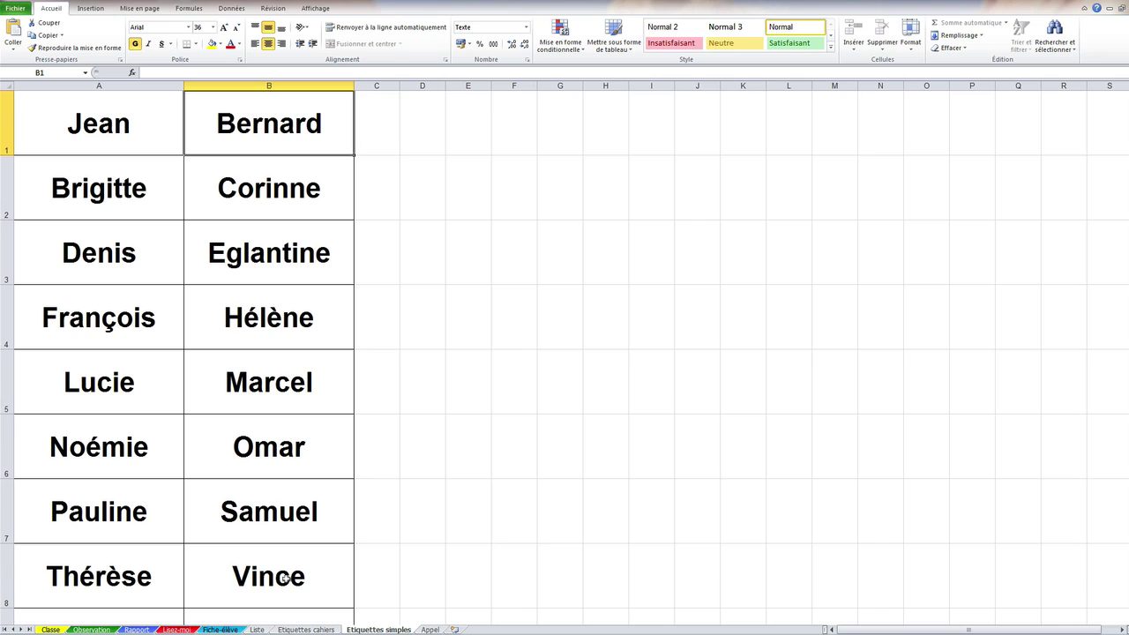
pyautogui.click(431, 629)
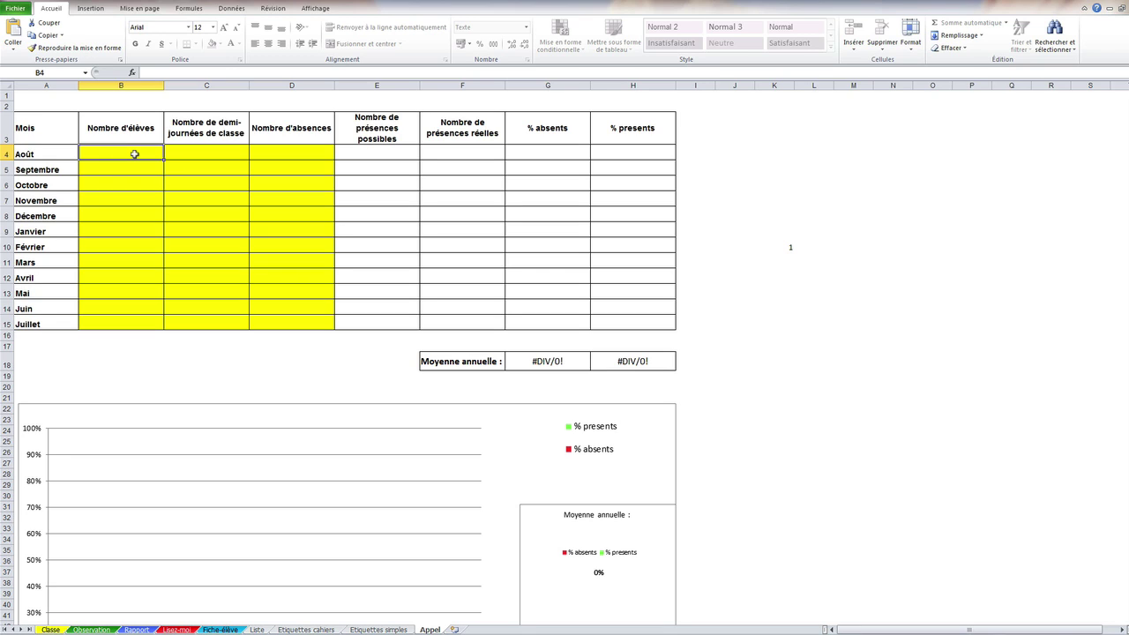
pyautogui.write('25')
pyautogui.press('Tab')
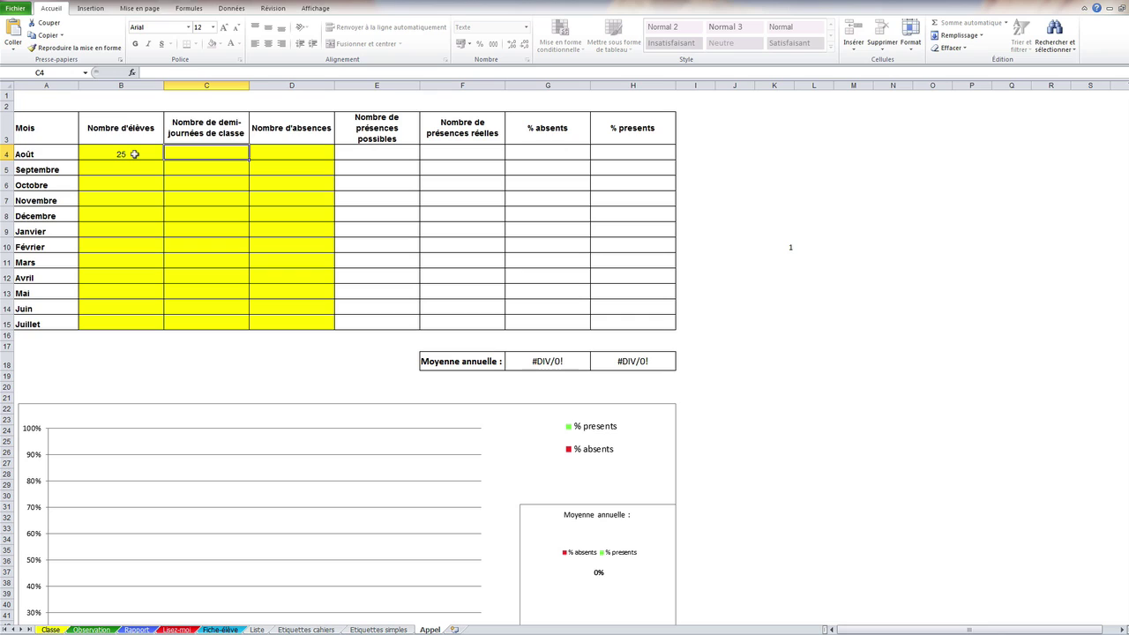
pyautogui.write('30')
pyautogui.press('Tab')
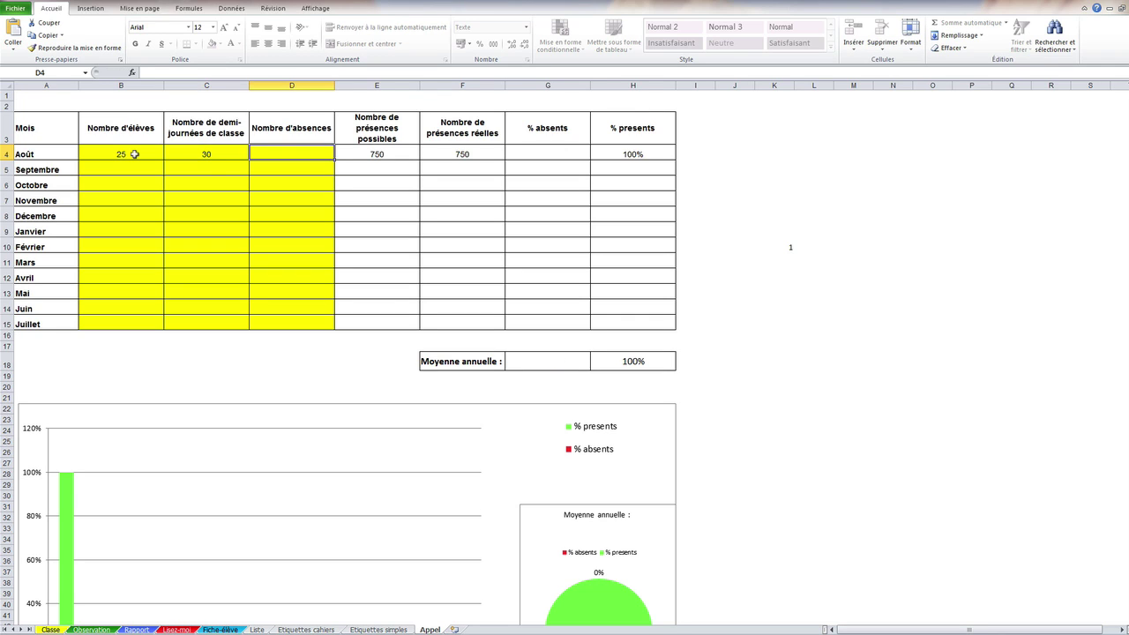
pyautogui.write('25')
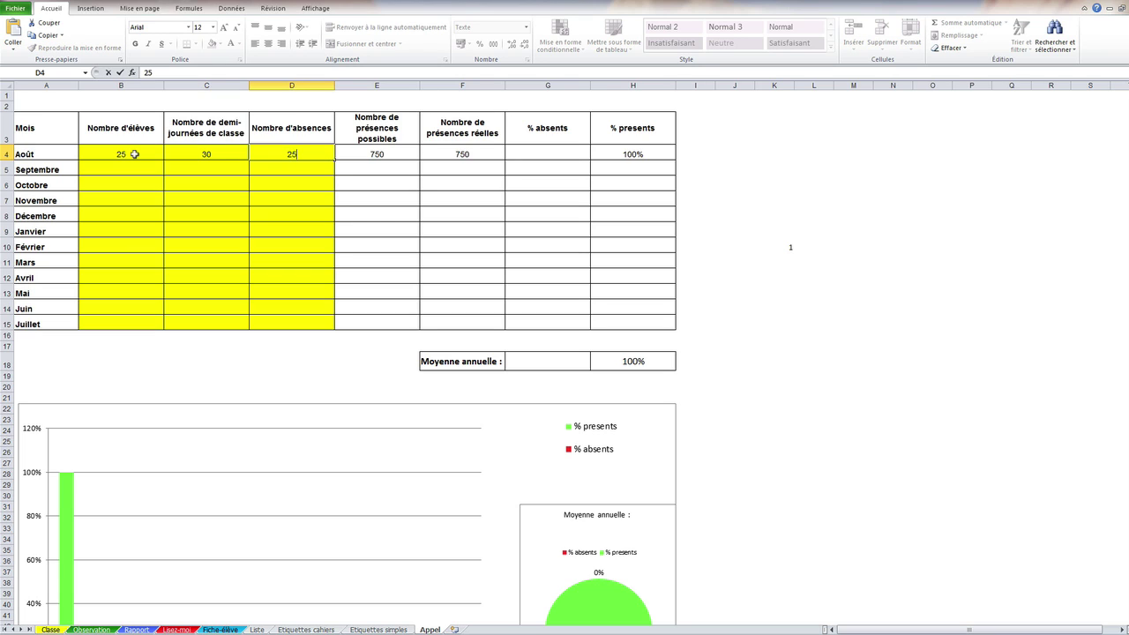
pyautogui.press('Return')
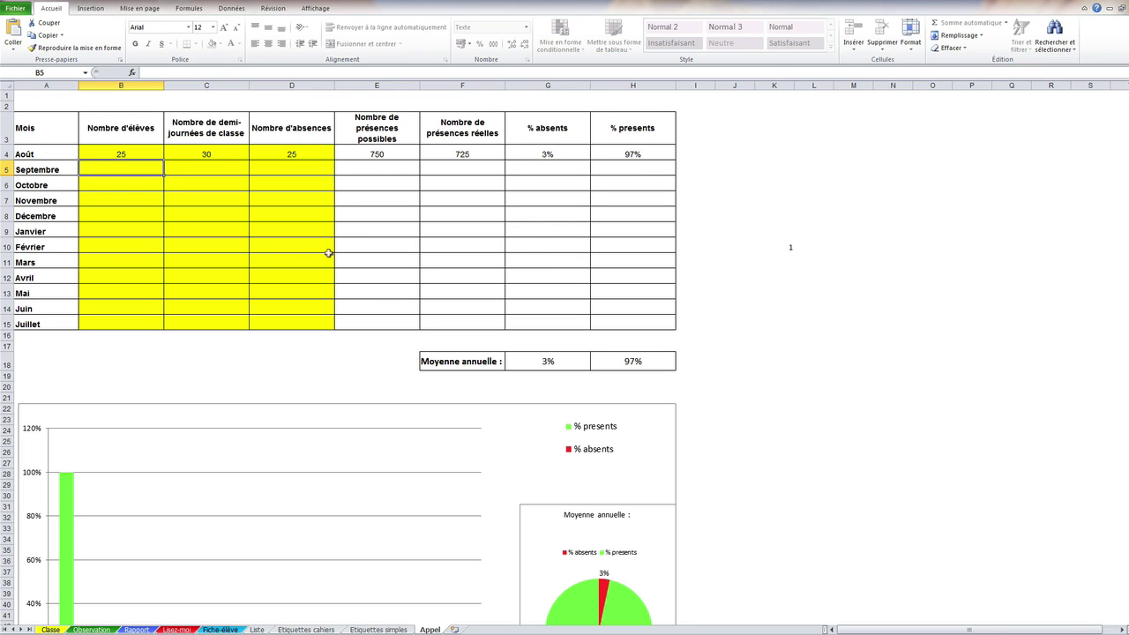
pyautogui.scroll(-3, 302, 250)
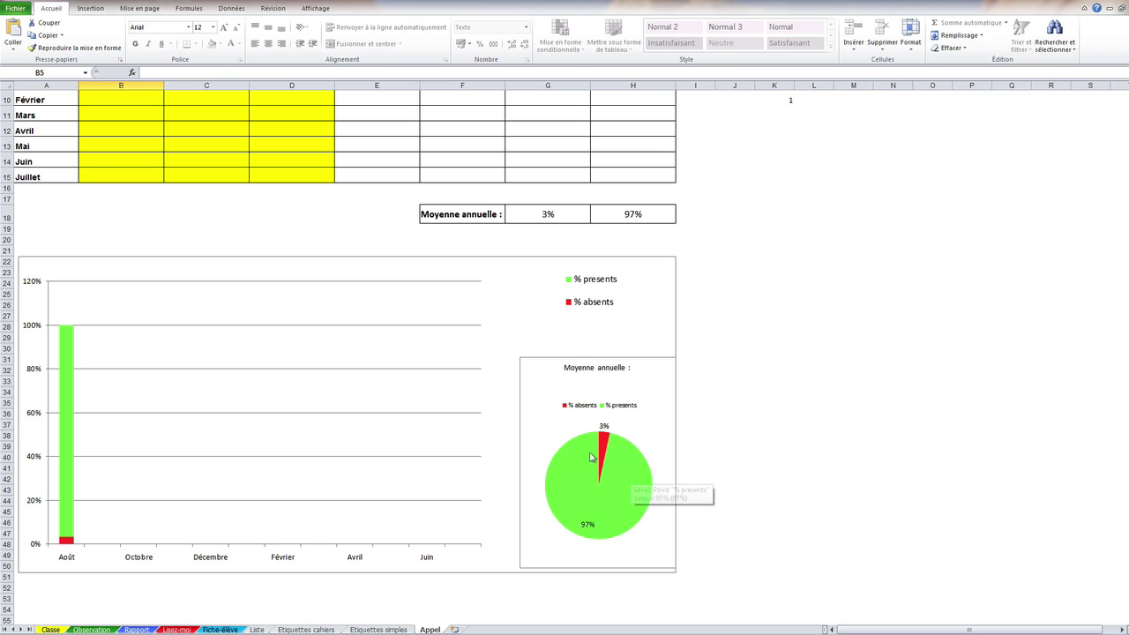
pyautogui.scroll(3, 591, 456)
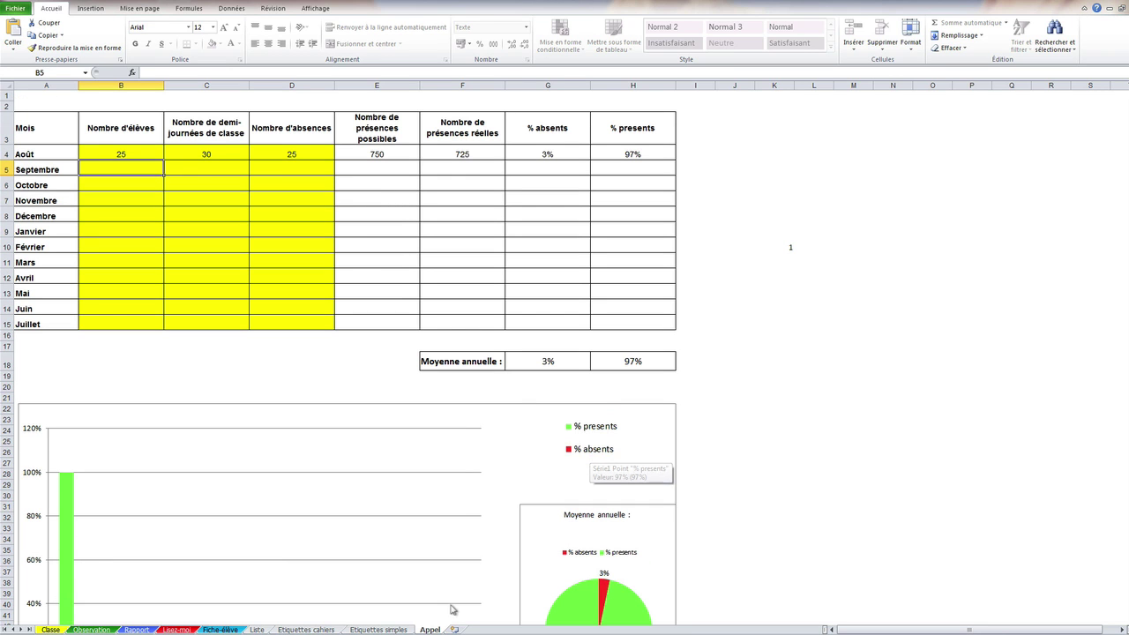
# On the Classe sheet, collapse and restore the ribbon, and view the paste options without pasting anything.
pyautogui.click(51, 630)
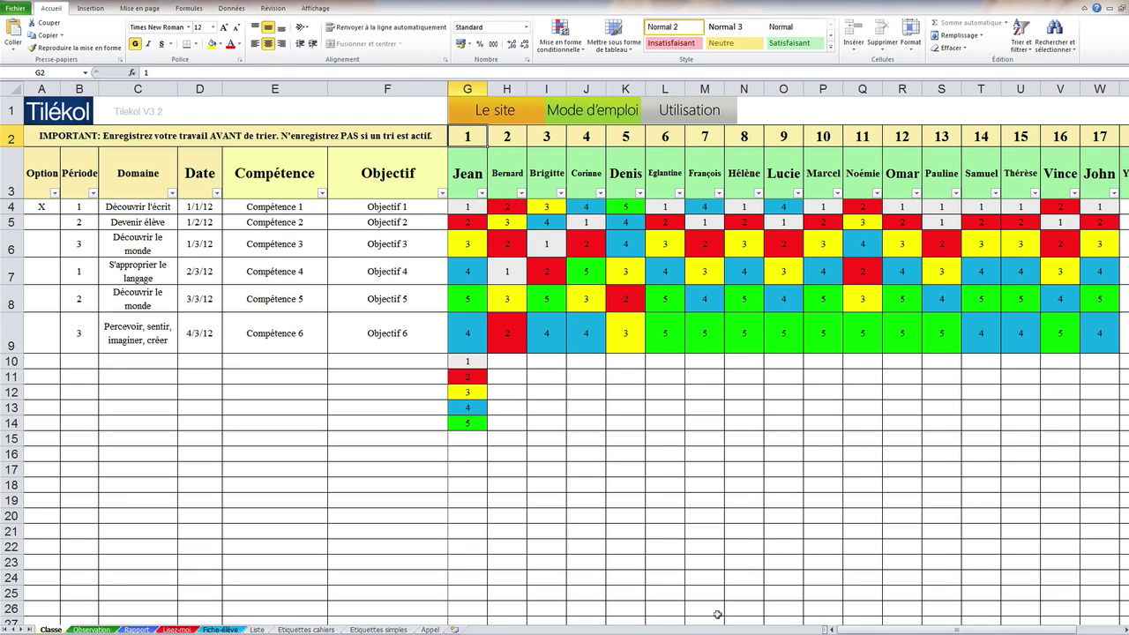
pyautogui.moveTo(849, 629)
pyautogui.mouseDown()
pyautogui.moveTo(866, 630)
pyautogui.moveTo(845, 632)
pyautogui.mouseUp()
pyautogui.click(1084, 11)
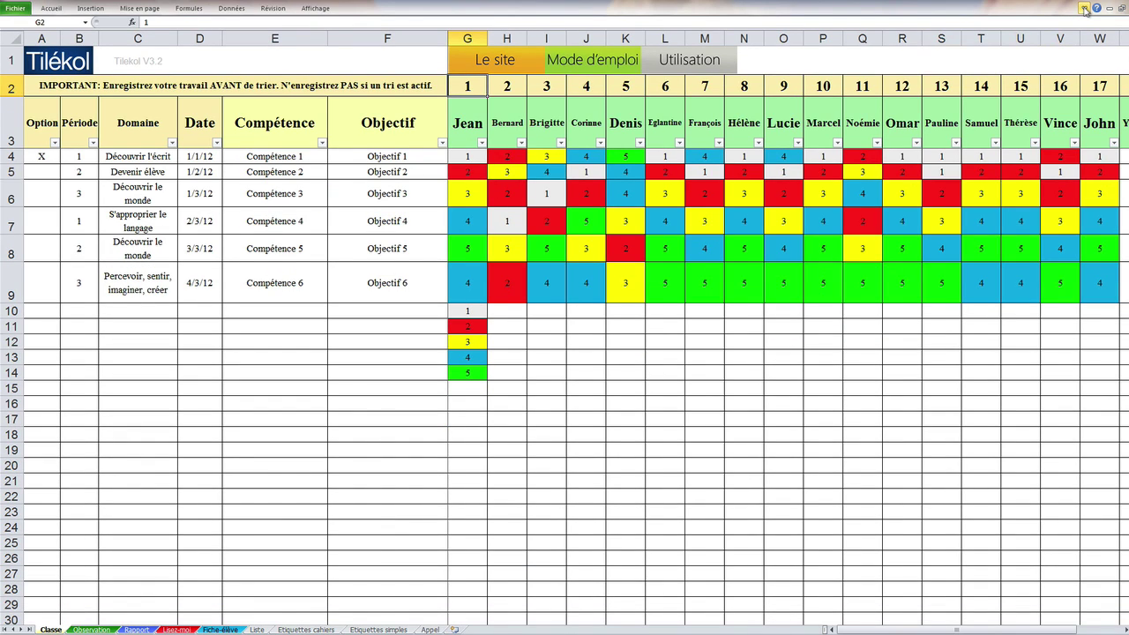
pyautogui.click(1084, 11)
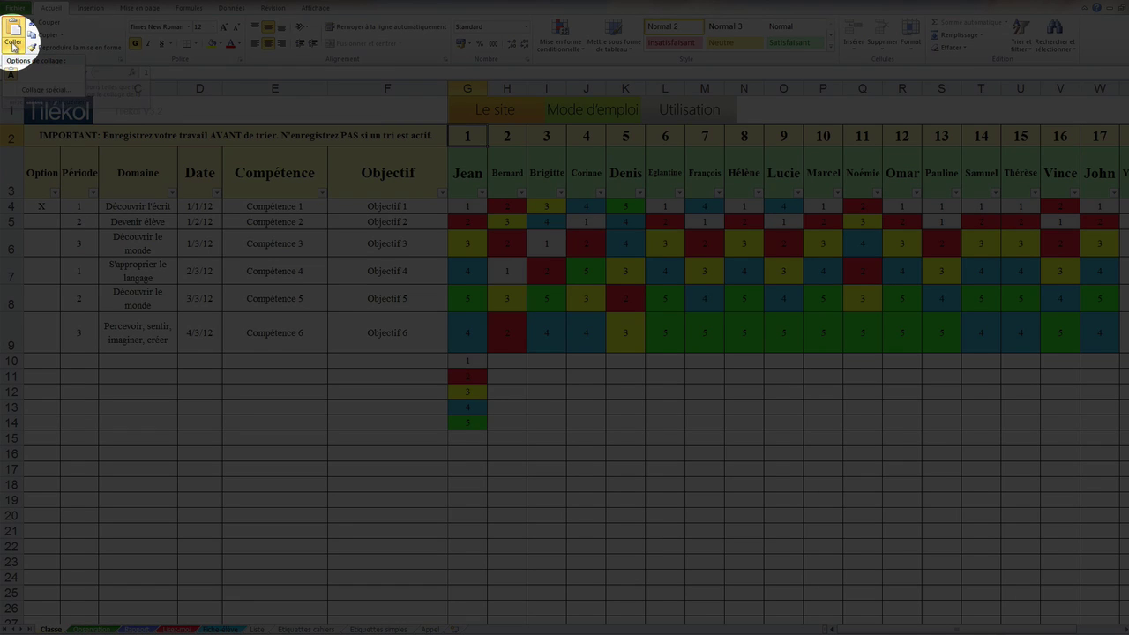
pyautogui.click(11, 46)
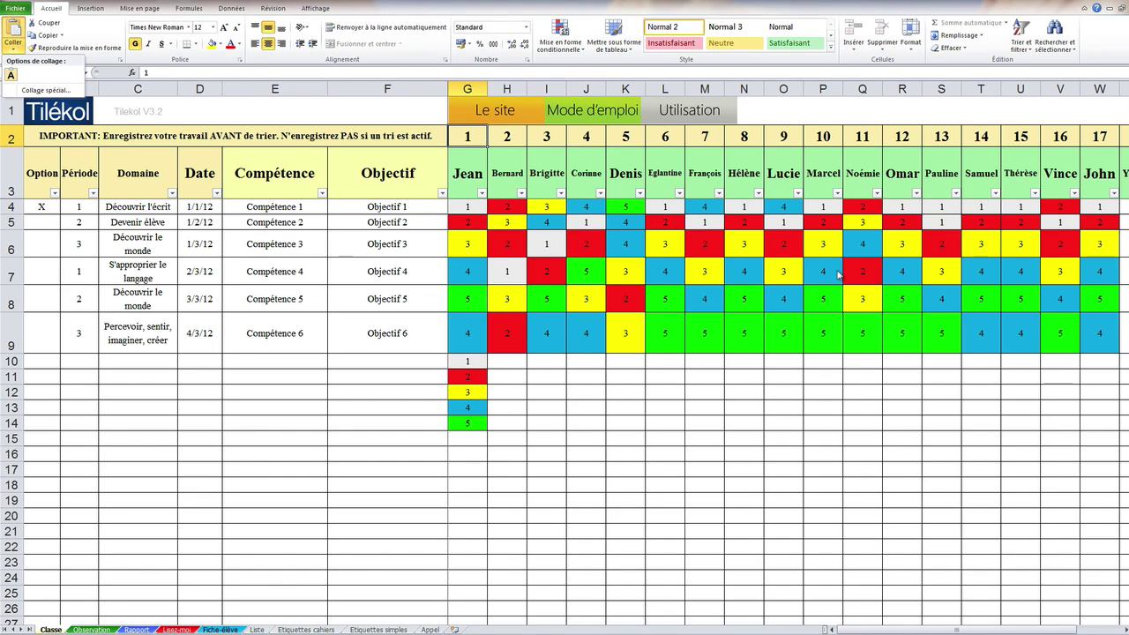
pyautogui.press('Escape')
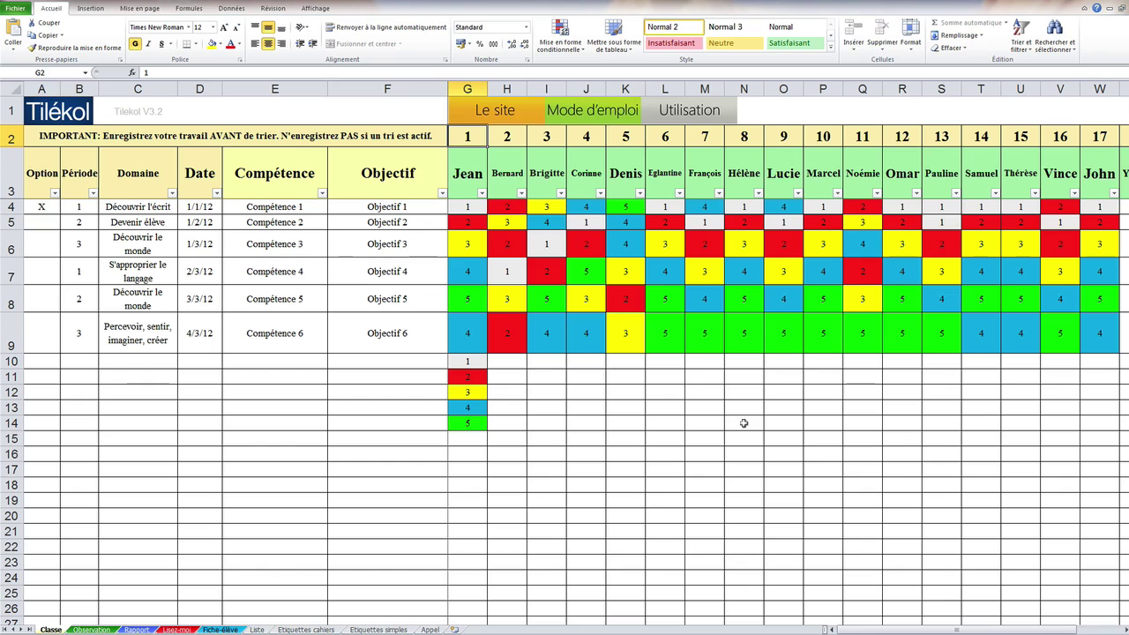